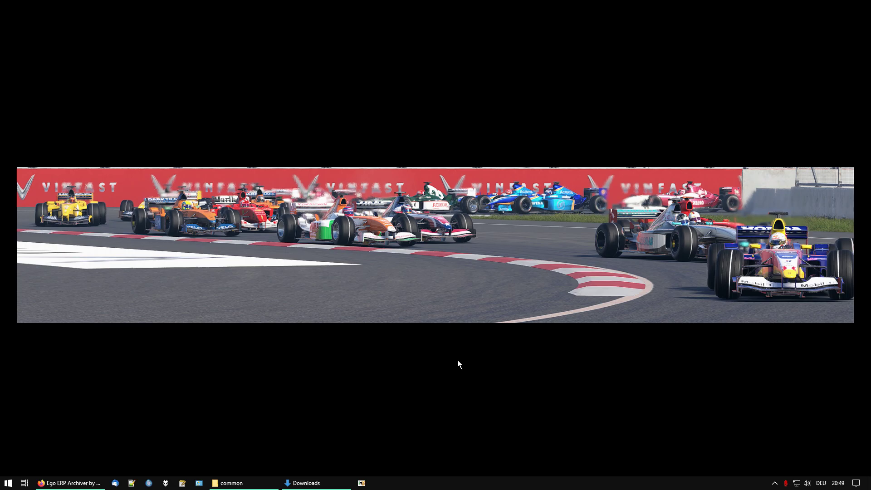
- In Firefox, open the 'F1 Teams for MyTeam [Modular Mods]' thread from the F1 2021 Mods forum list
left_click(75, 481)
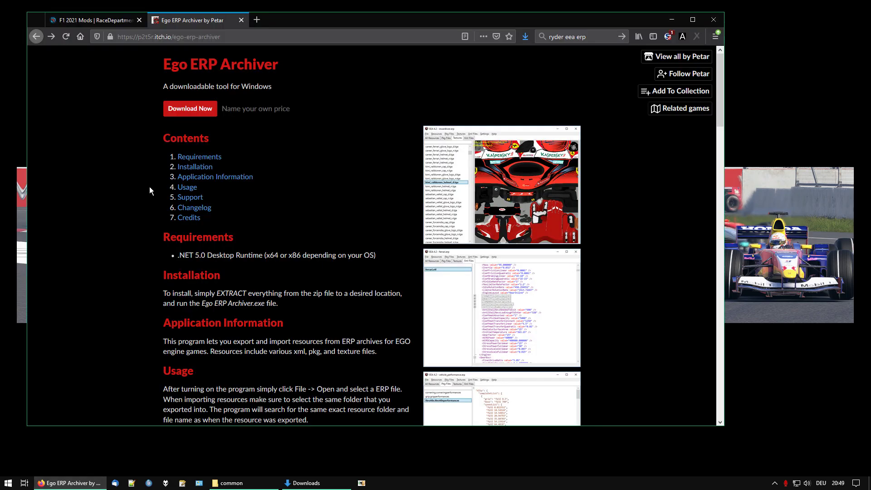
left_click(108, 19)
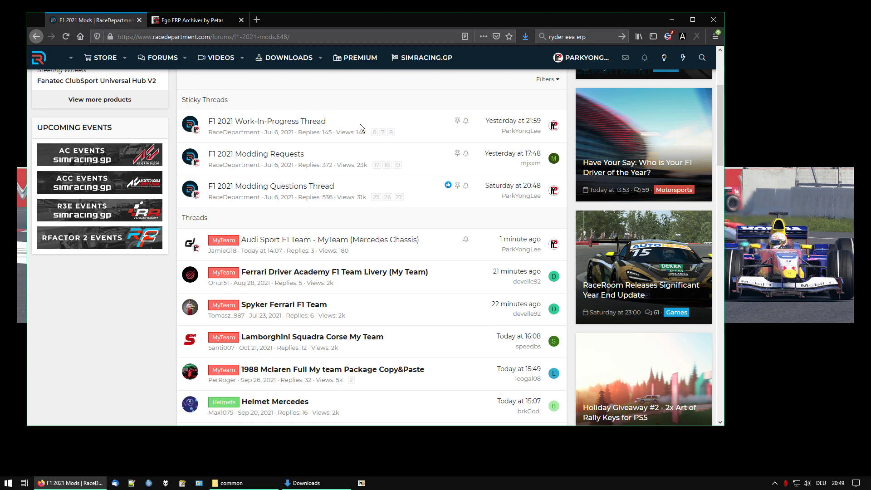
scroll(362, 129, "up", 3)
scroll(377, 130, "down", 6)
scroll(376, 129, "down", 3)
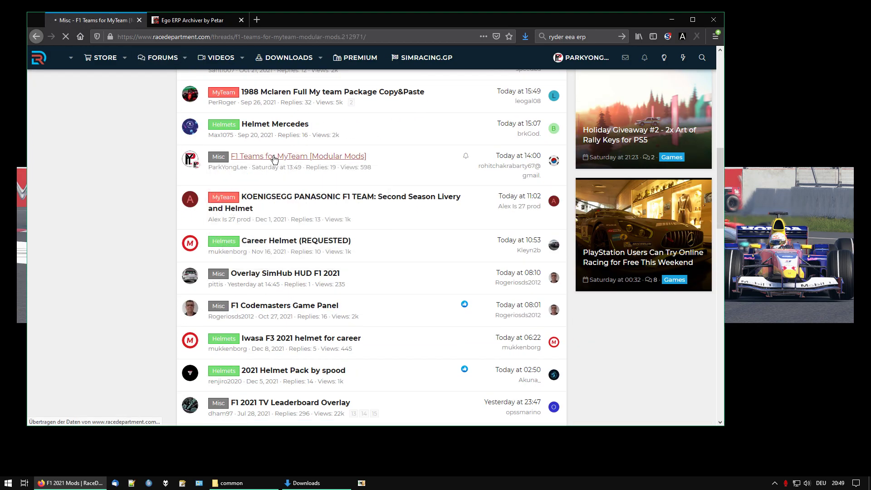
left_click(273, 156)
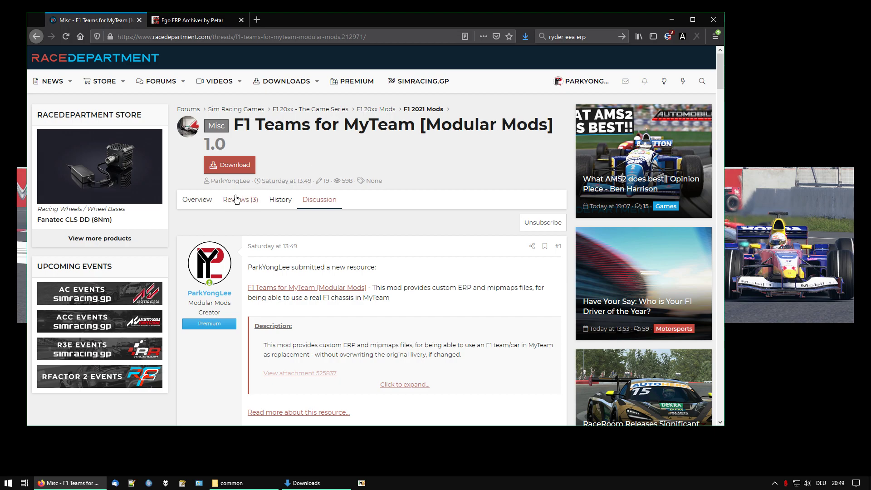
- Open the resource's Overview and read its Description, Requirements, Installation and Note sections
left_click(197, 200)
scroll(294, 186, "down", 3)
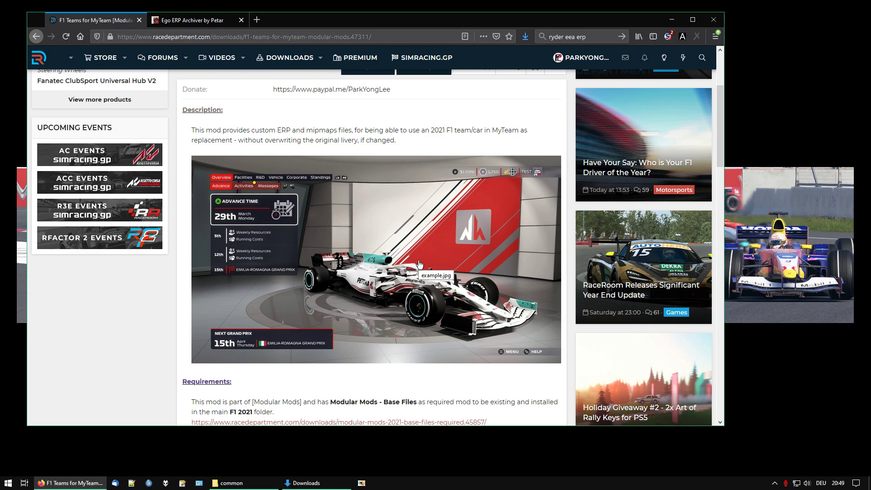
scroll(435, 241, "down", 2)
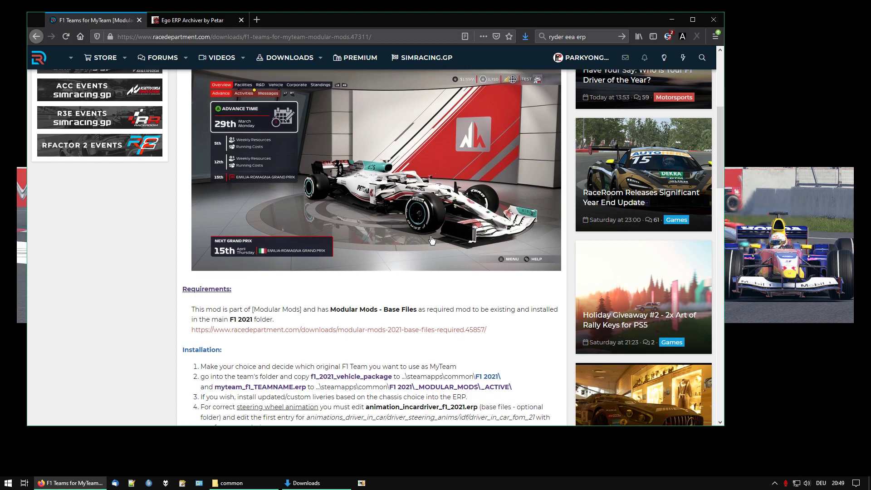
scroll(118, 228, "down", 2)
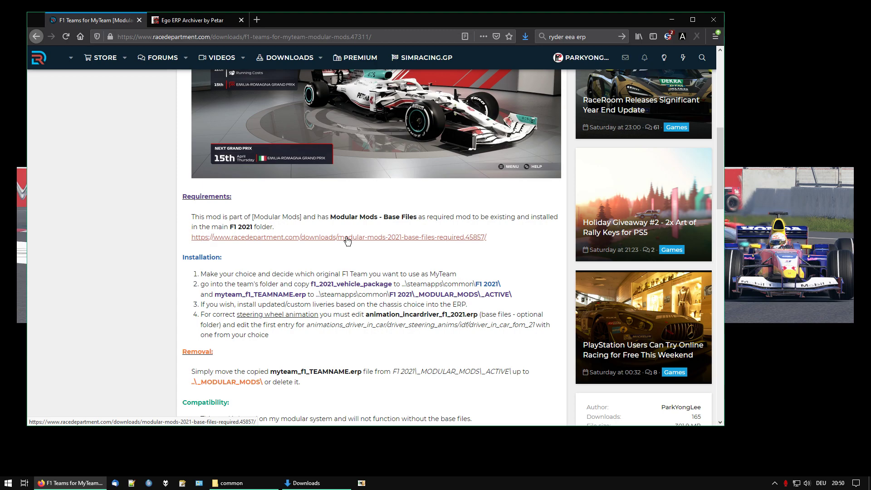
scroll(135, 193, "down", 1)
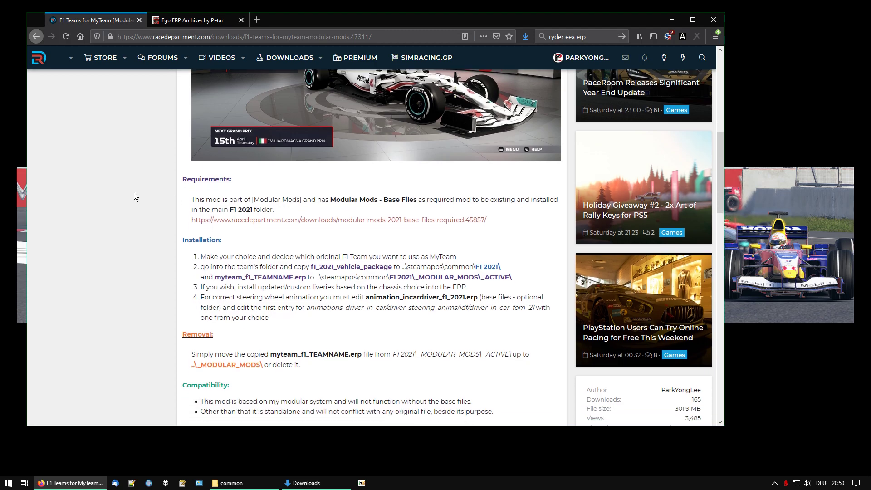
scroll(134, 192, "down", 1)
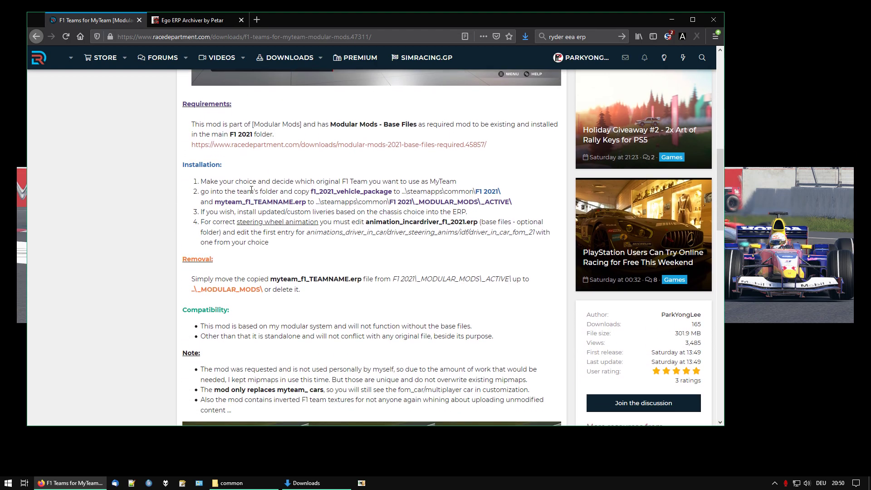
scroll(443, 243, "down", 2)
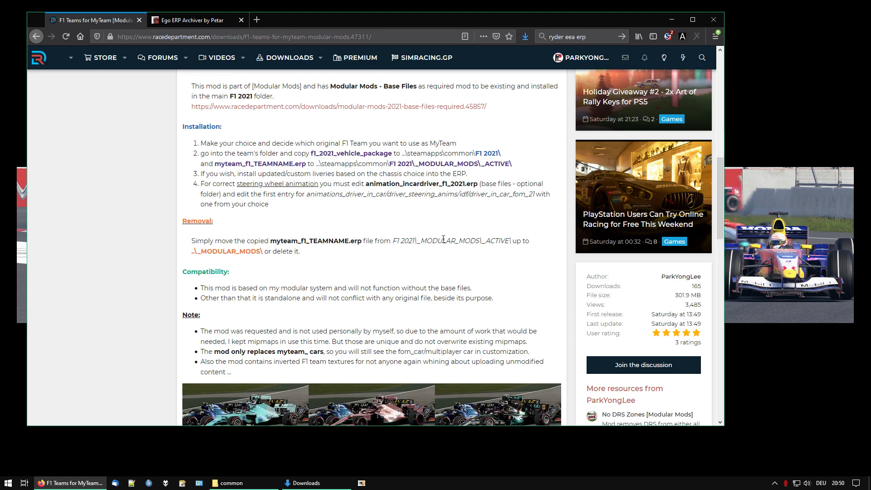
scroll(444, 243, "down", 5)
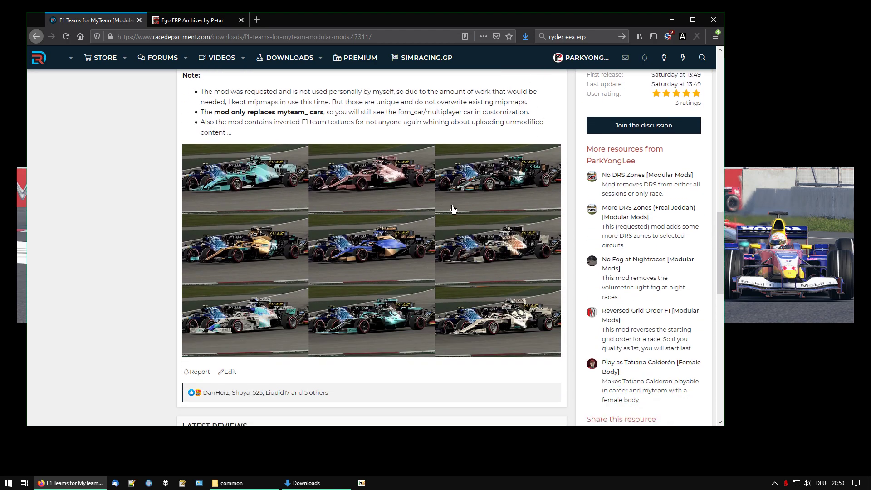
scroll(98, 237, "up", 10)
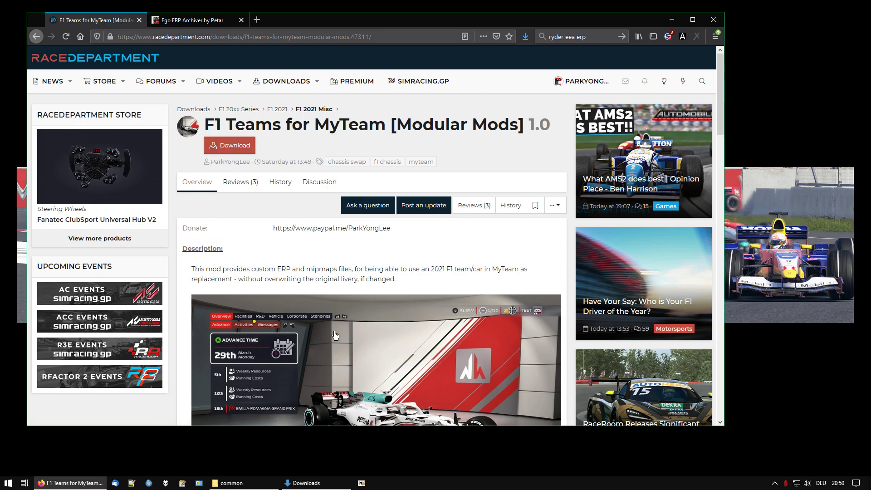
mouse_move(73, 486)
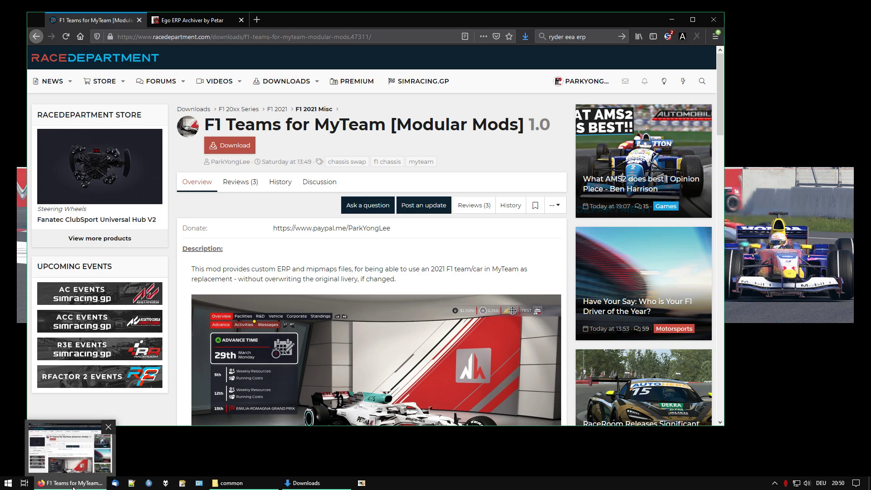
- Minimise Firefox and open F1 2021 F1 Teams for MyTeam 1.0 [MoMods].zip from Downloads
left_click(73, 486)
left_click(325, 485)
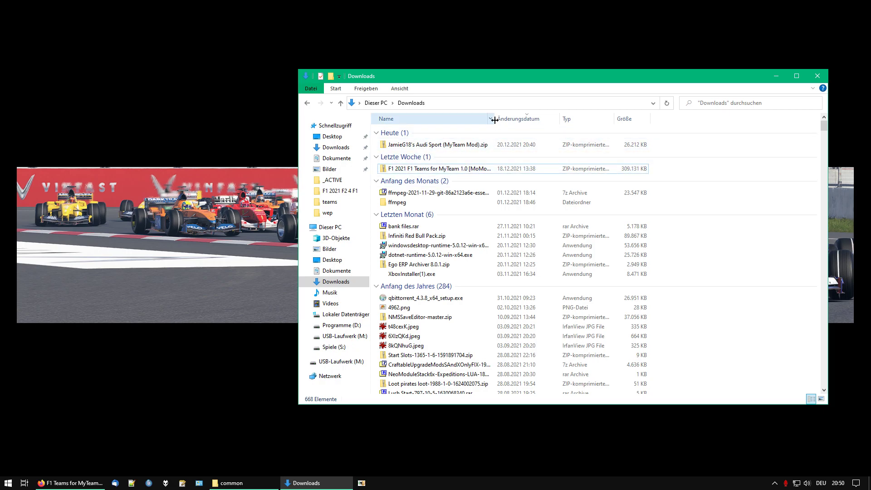
left_click_drag(494, 120, 519, 120)
left_click(475, 172)
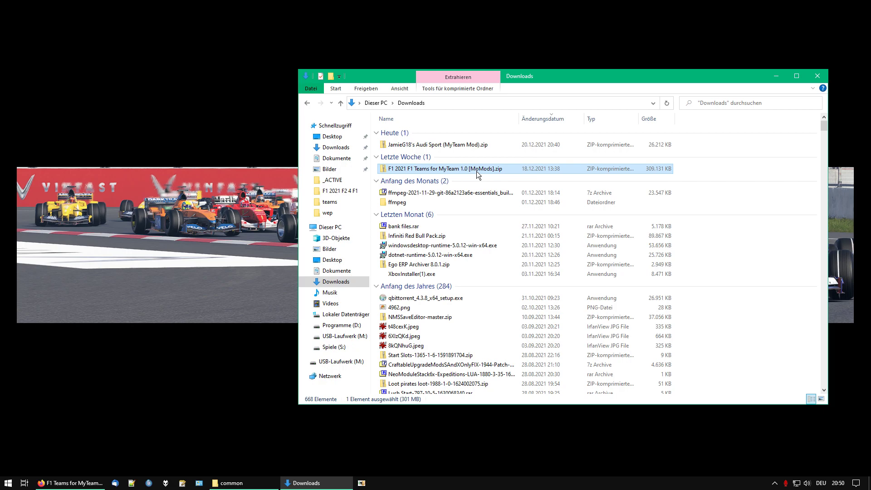
double_click(479, 168)
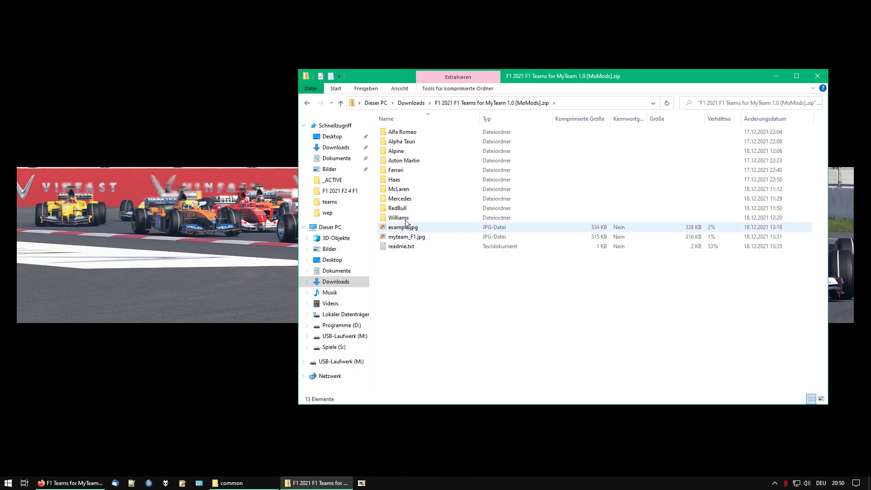
- Open the Mercedes team folder inside the zip
left_click(413, 129)
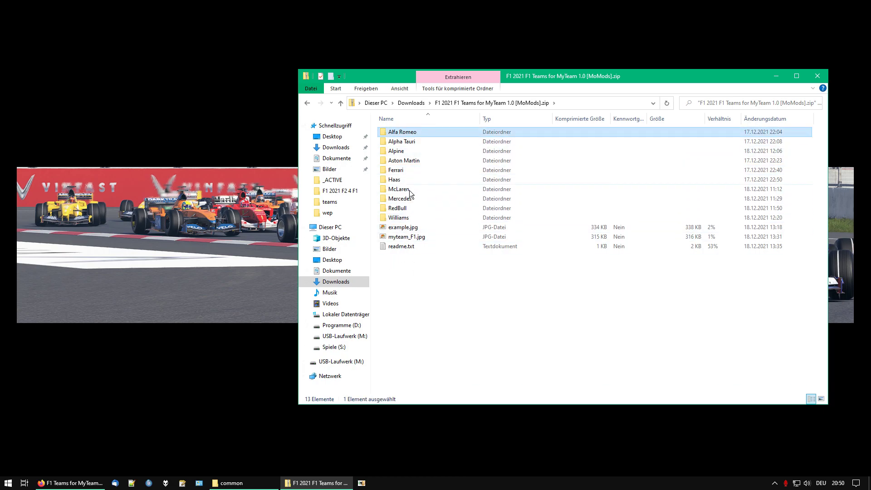
left_click(404, 218, "shift")
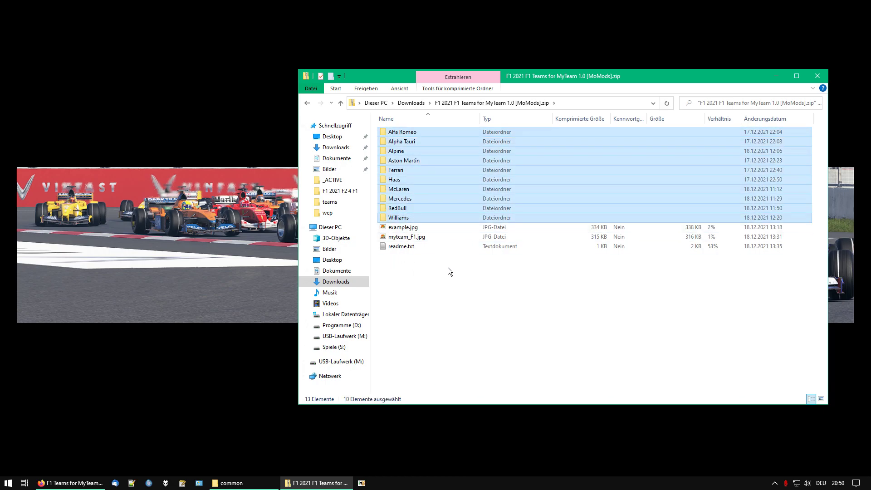
left_click(451, 294)
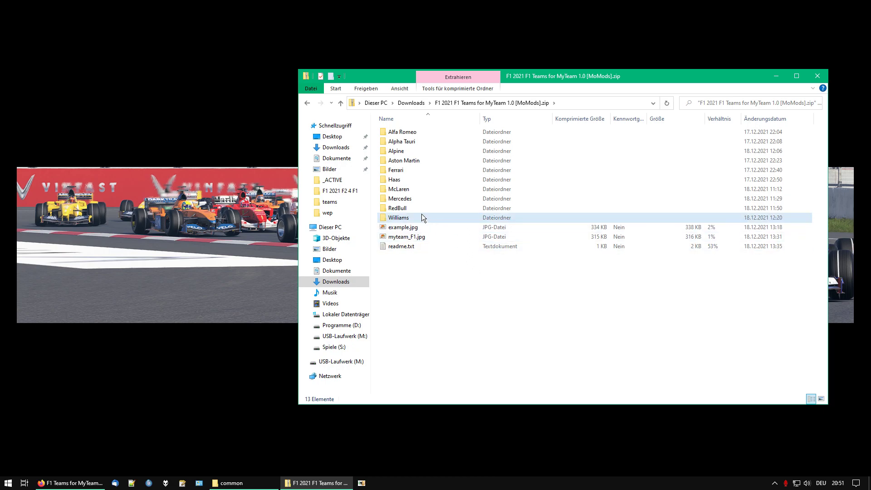
left_click(404, 197)
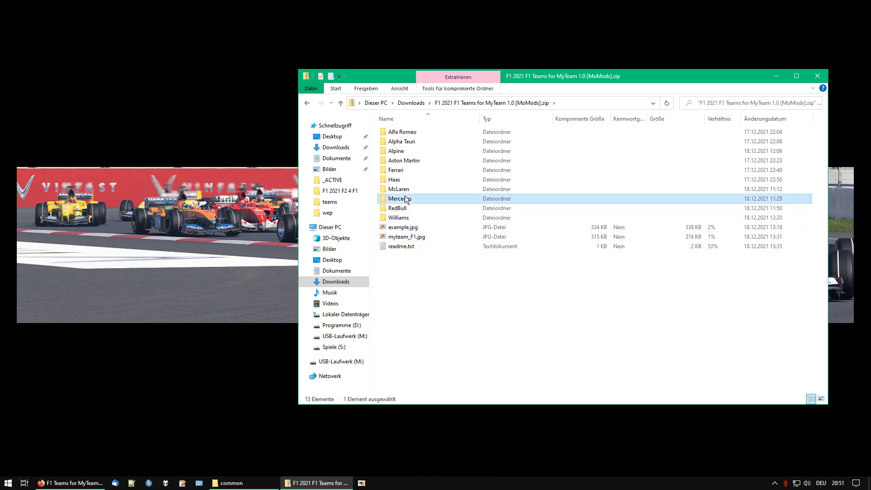
double_click(406, 200)
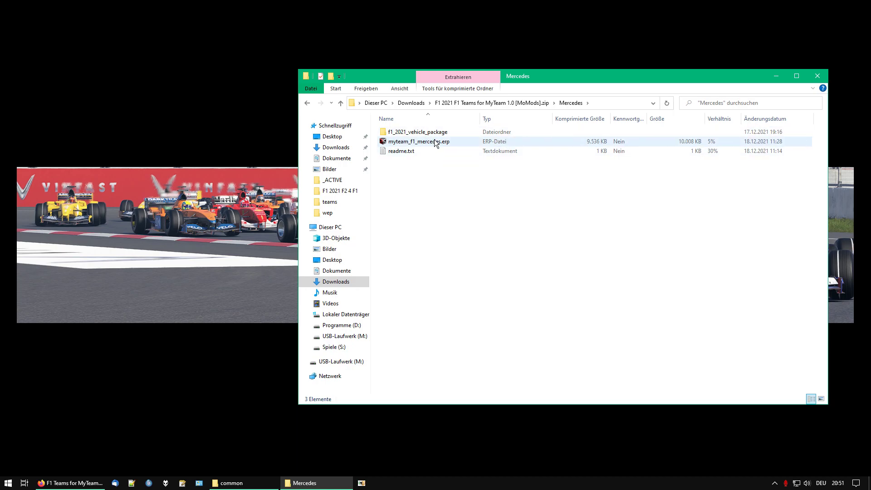
- Open readme.txt and highlight the F1 2021 and _Modular_Mods\_ACTIVE copy destinations
double_click(399, 151)
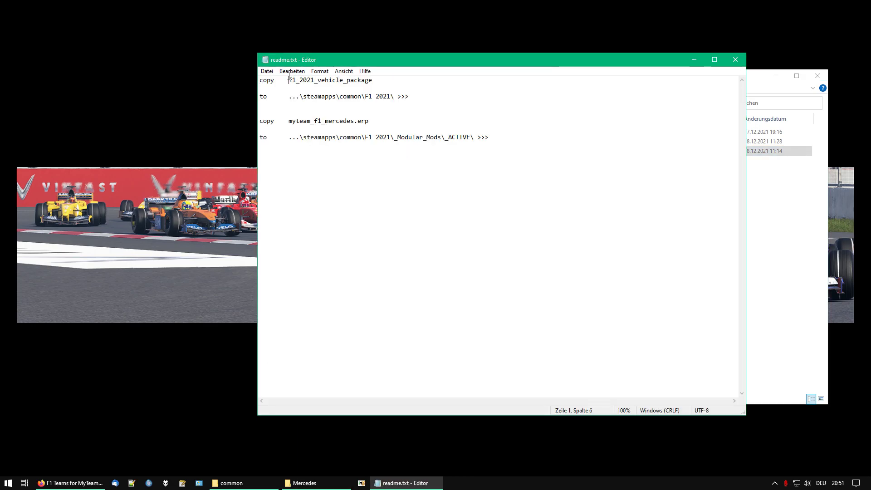
left_click_drag(289, 80, 400, 100)
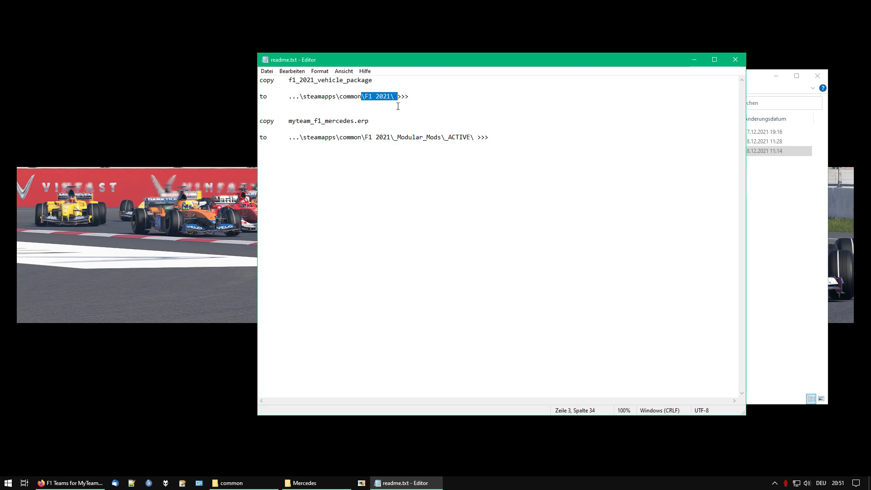
left_click_drag(289, 121, 446, 144)
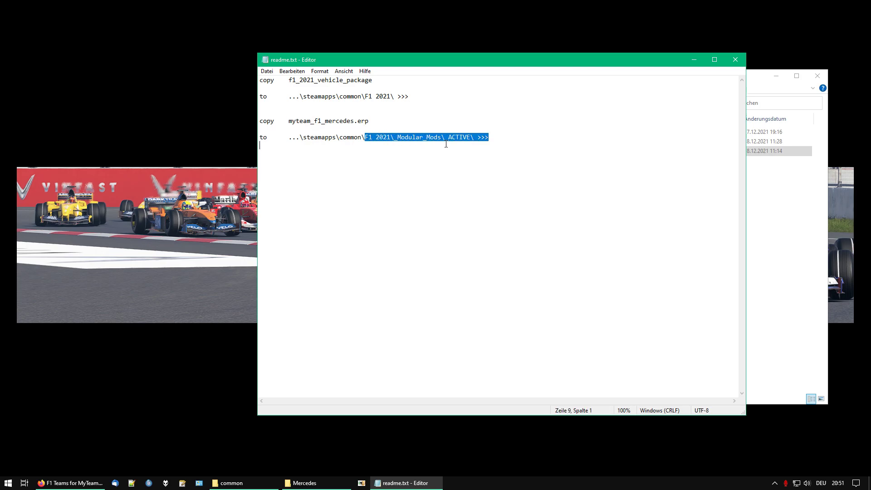
- Paste f1_2021_vehicle_package into the F1 2021 game folder, replacing the existing files
left_click(694, 58)
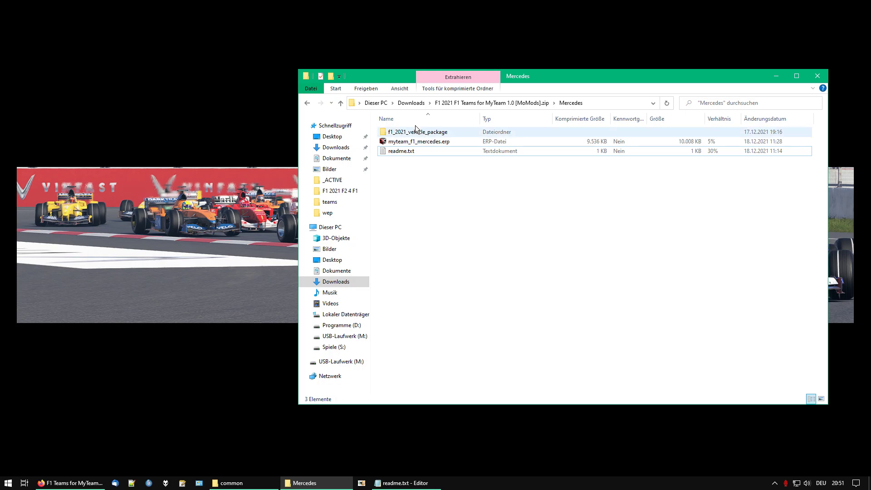
left_click(403, 133)
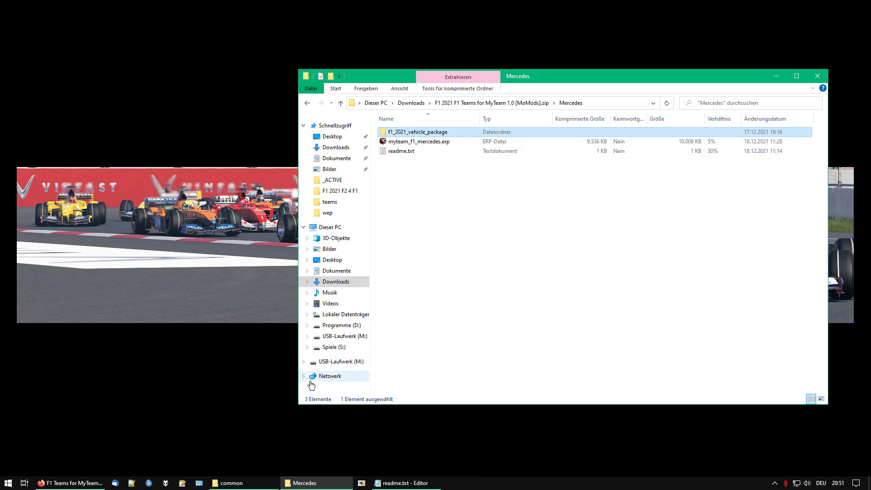
left_click(249, 483)
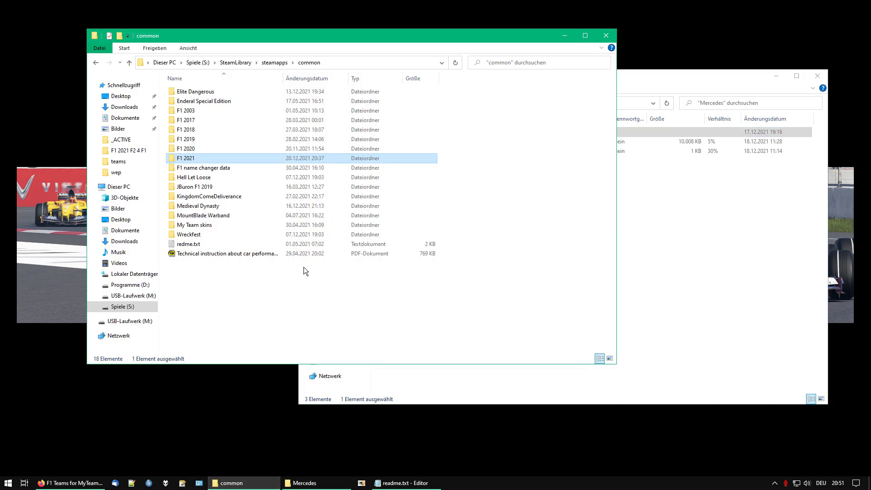
double_click(189, 159)
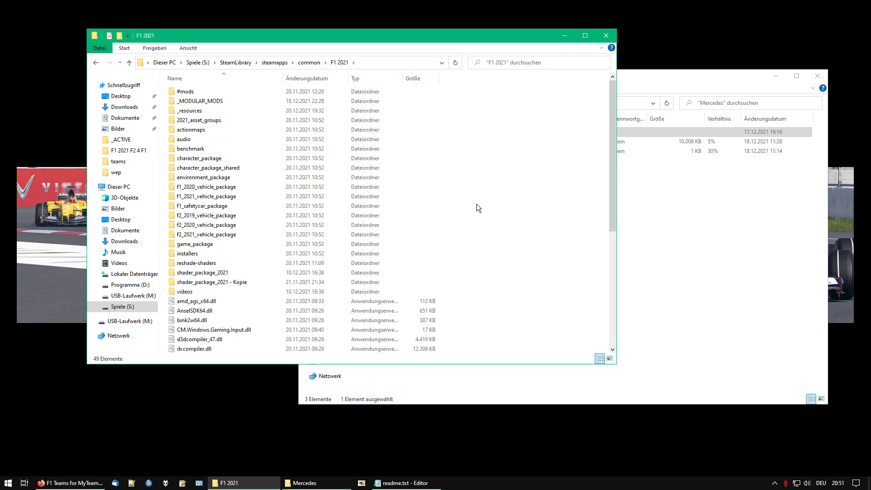
key("ctrl+v")
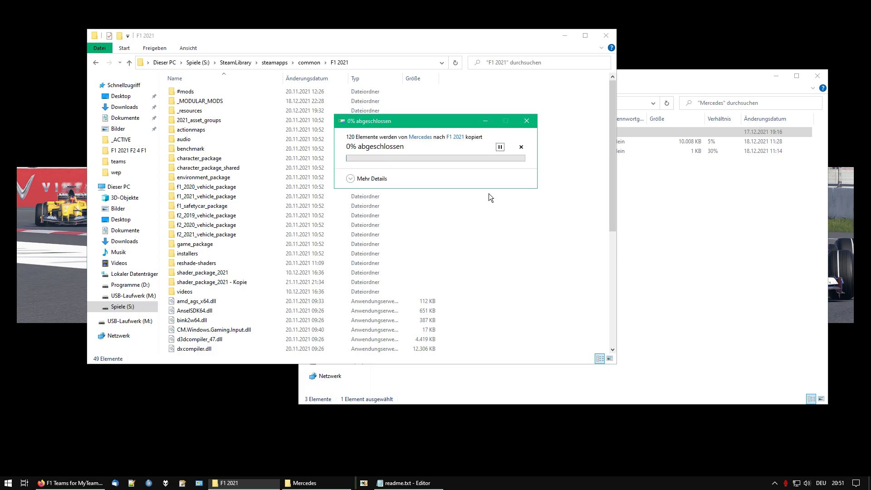
key("Return")
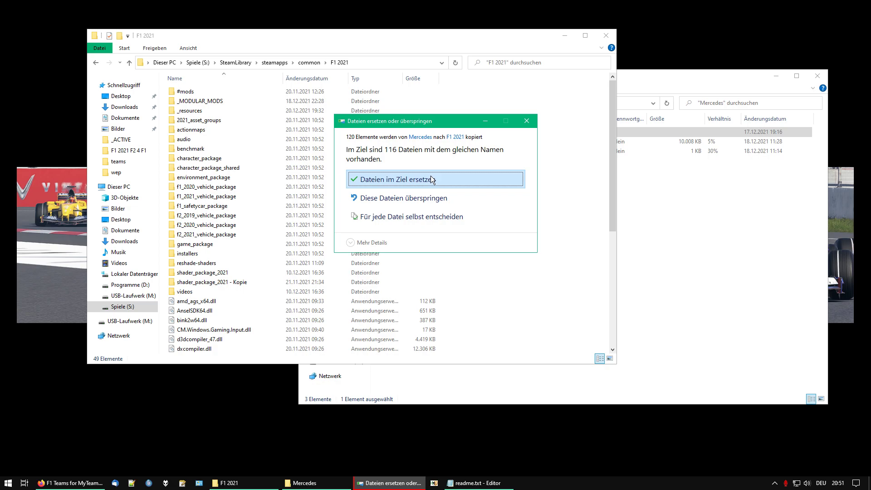
left_click(430, 179)
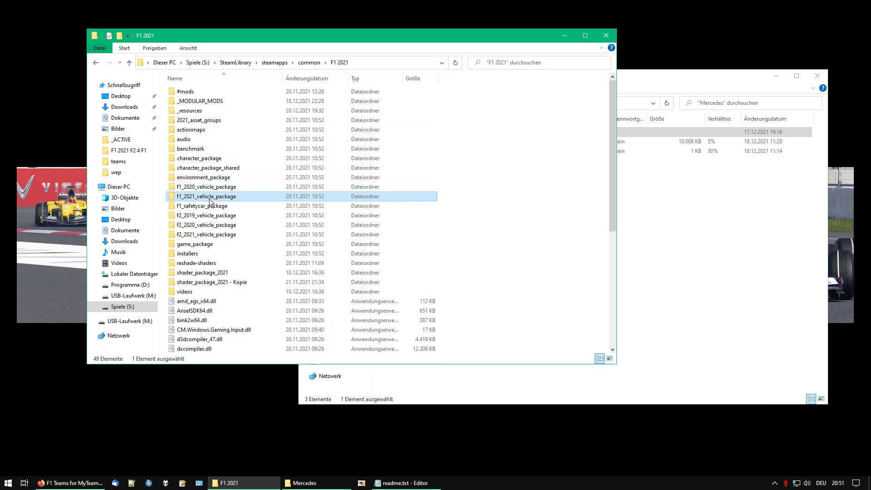
- Browse f1_2021_vehicle_package > teams, then return to the F1 2021 game folder
double_click(236, 195)
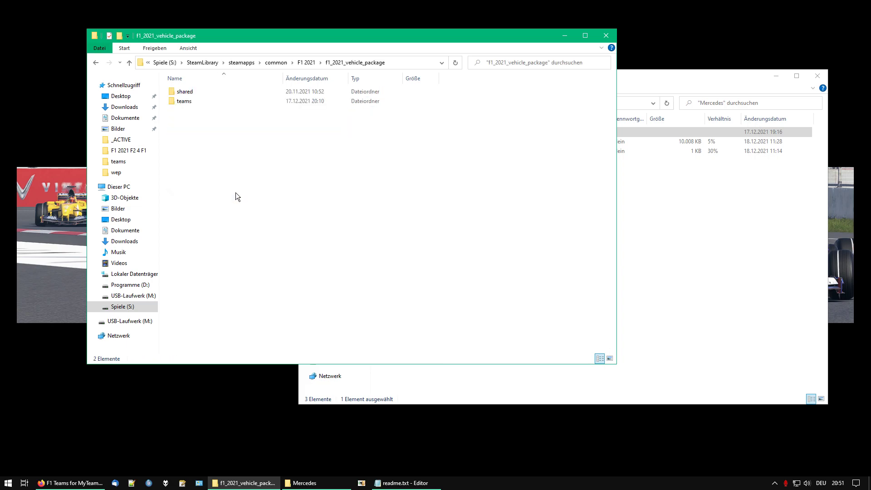
double_click(203, 100)
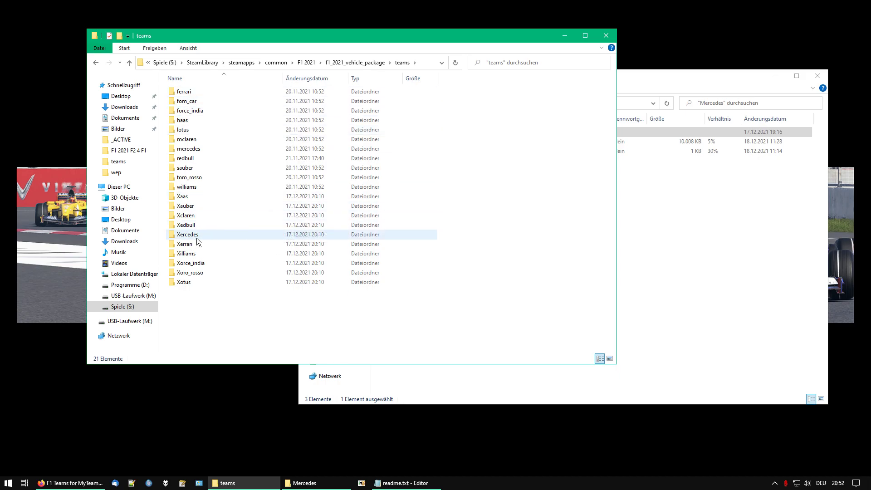
left_click(306, 62)
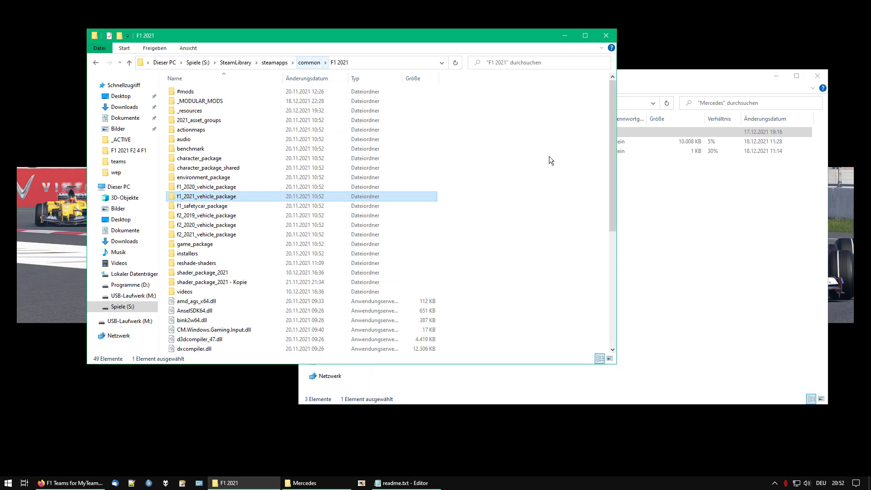
left_click(667, 199)
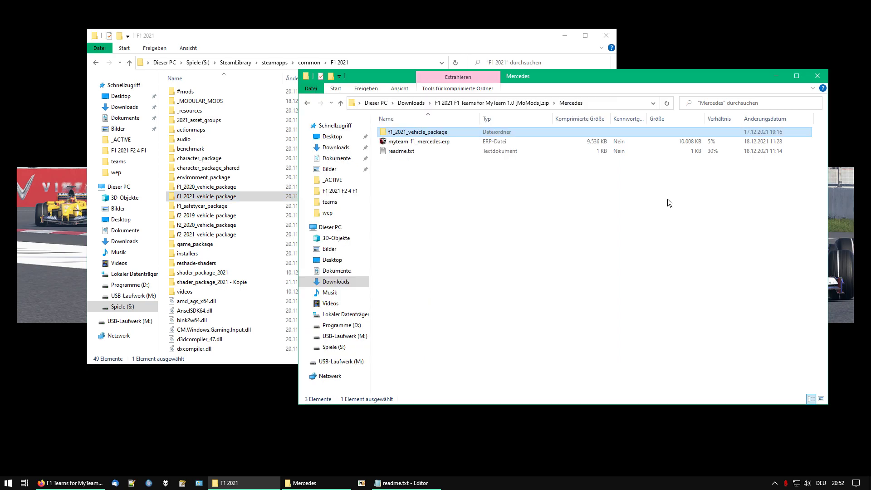
- Copy myteam_f1_mercedes.erp into _MODULAR_MODS\_ACTIVE, replacing the existing file
left_click(437, 145)
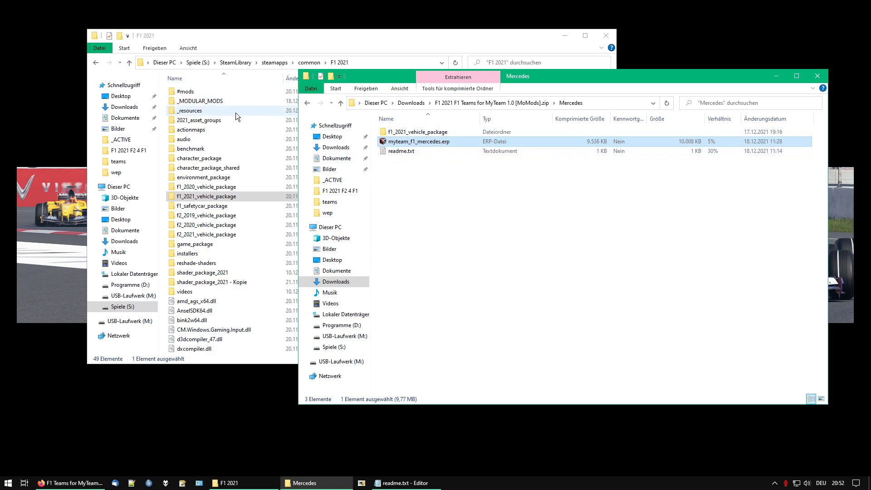
left_click(213, 104)
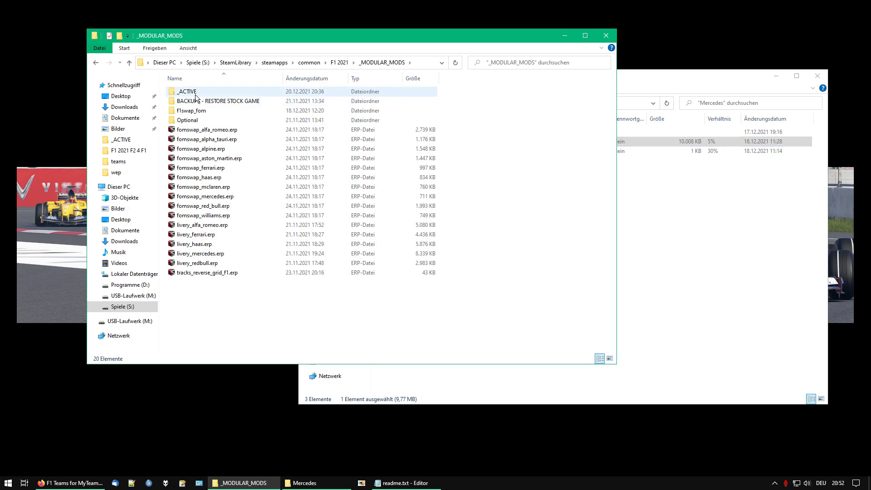
double_click(196, 95)
key("ctrl+v")
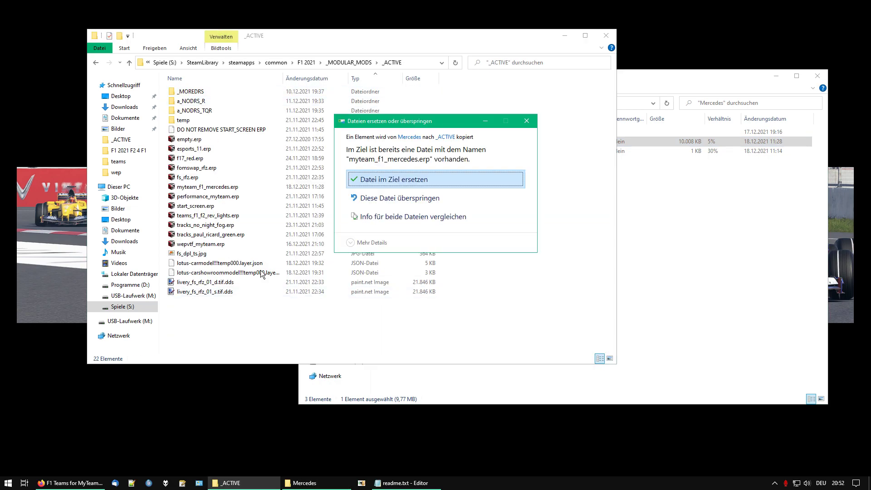
left_click(380, 181)
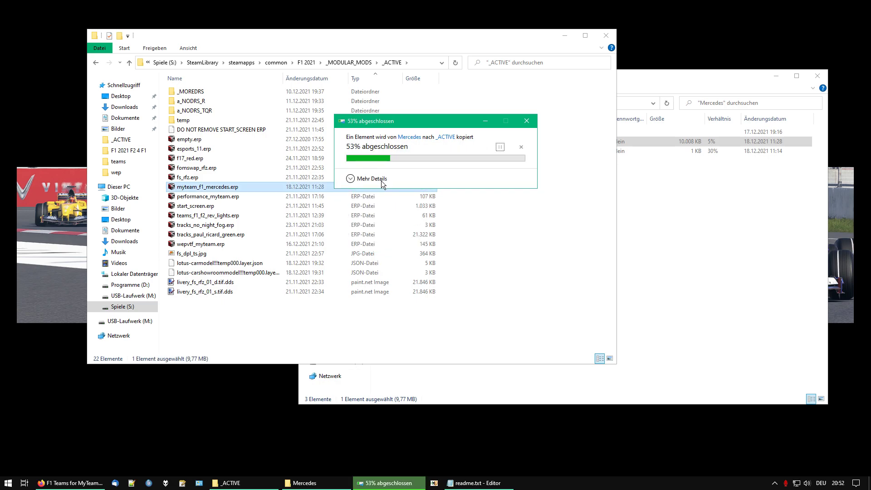
left_click(434, 328)
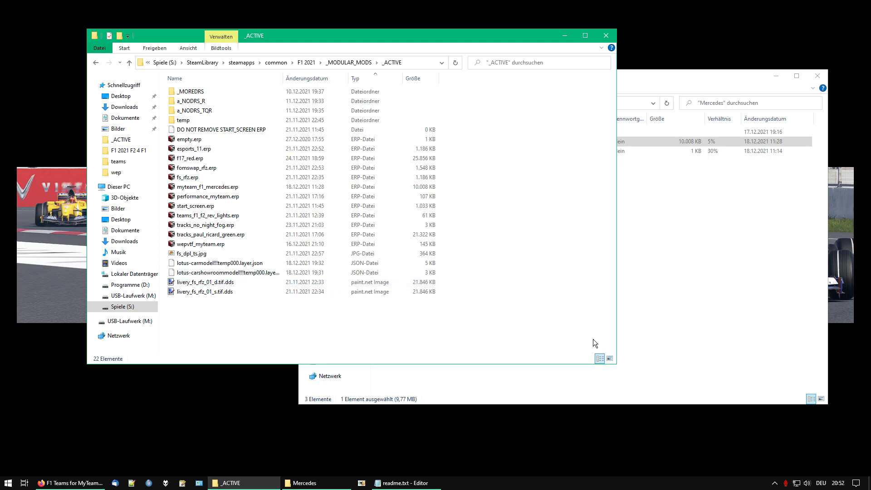
left_click(775, 484)
- Launch F1 2021 from the Steam tray icon's recent games list
right_click(792, 431)
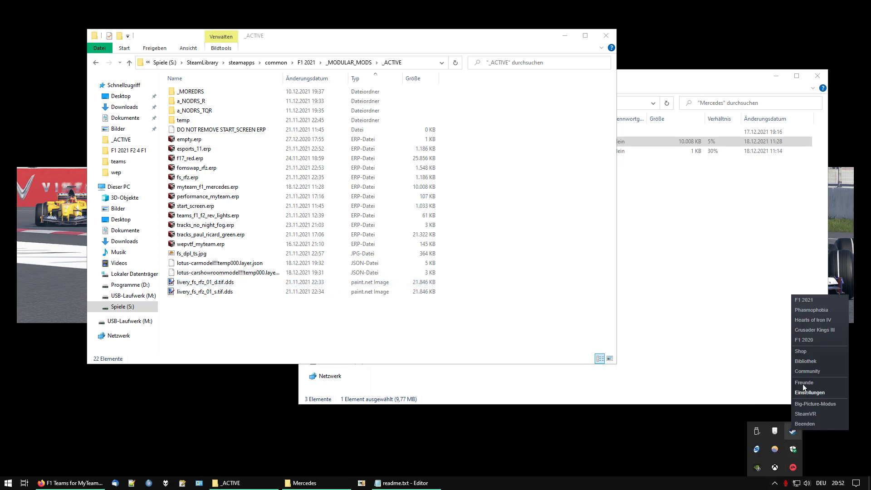
left_click(804, 300)
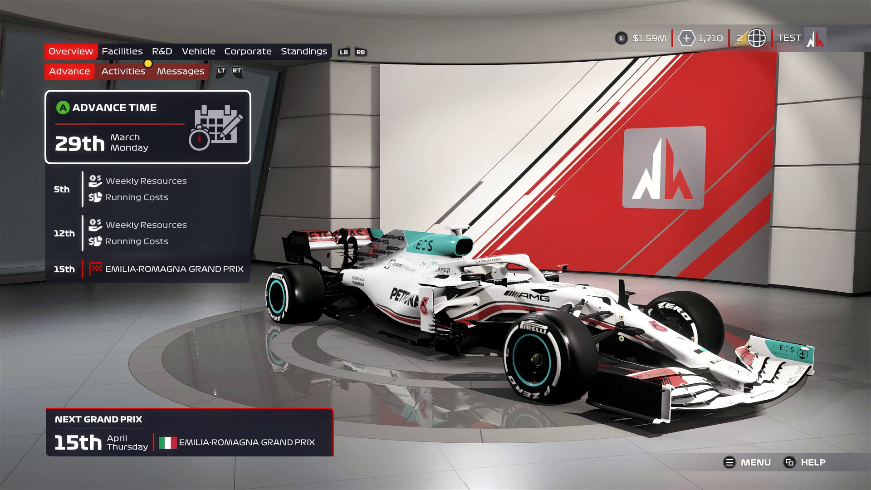
- Open Car Liveries under Customisation in F1 2021, then return to the RaceDepartment page
key("e")
key("e")
key("e")
key("e")
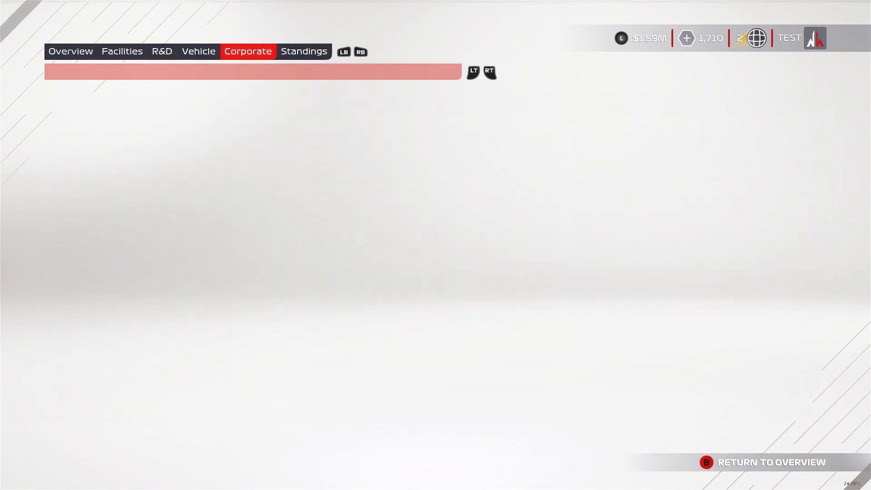
key("c")
key("c")
key("c")
key("c")
key("c")
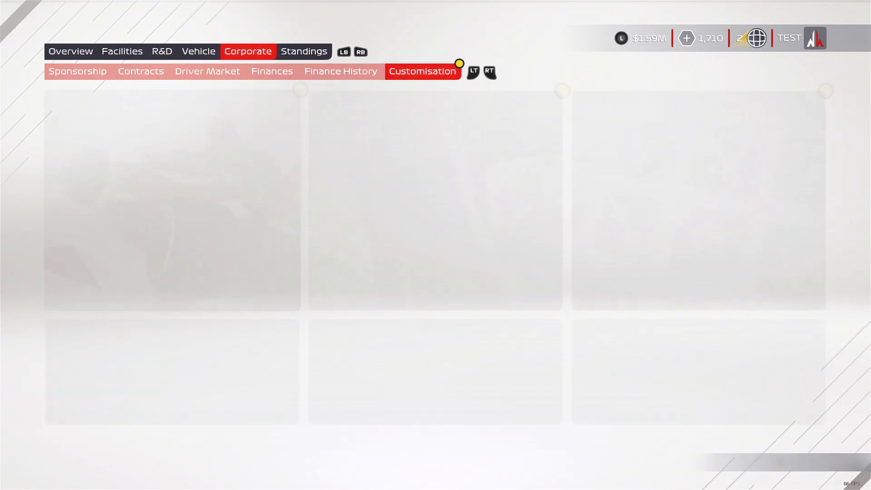
key("Return")
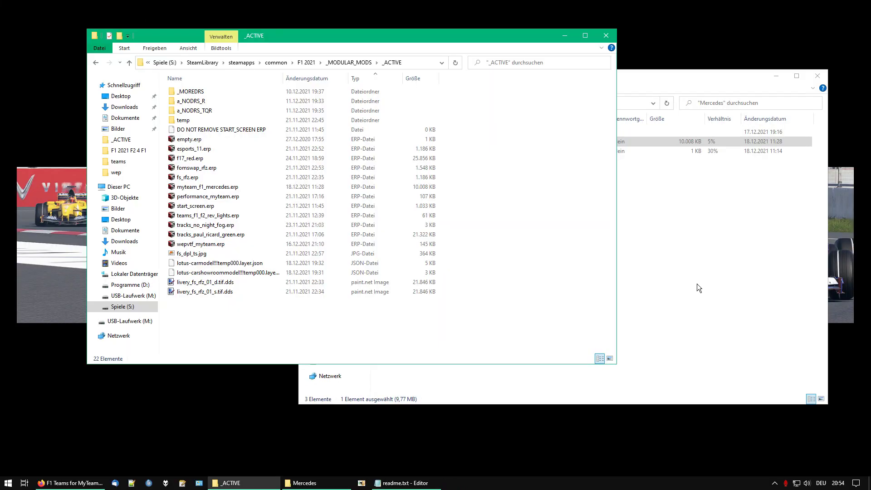
left_click(89, 483)
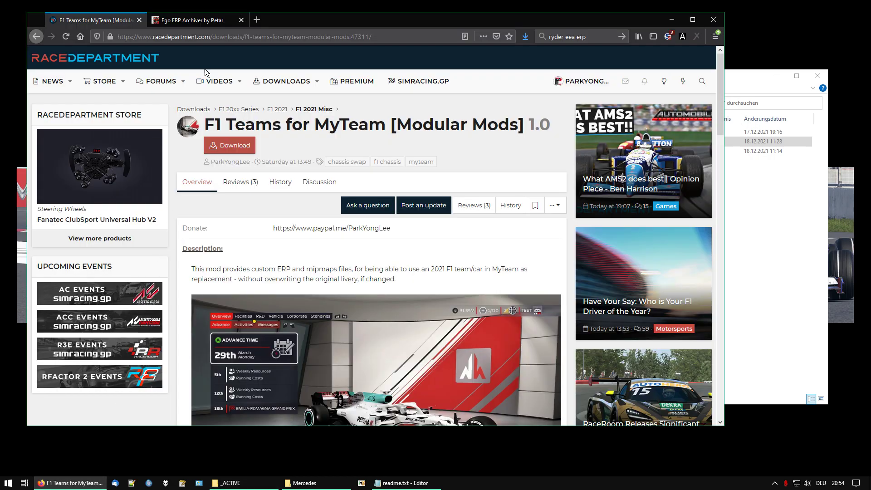
- From the F1 2021 Mods list, open the Audi Sport F1 Team - MyTeam (Mercedes Chassis) thread
left_click(325, 183)
left_click(413, 112)
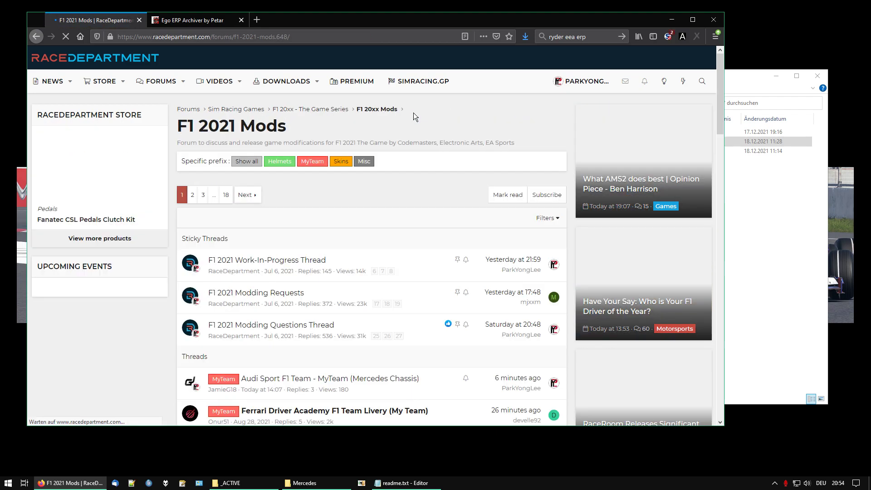
scroll(400, 153, "down", 3)
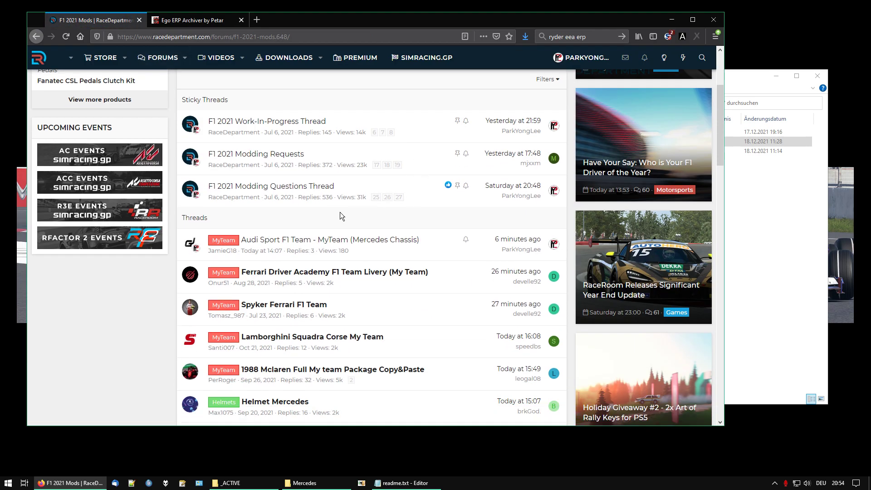
left_click(259, 239)
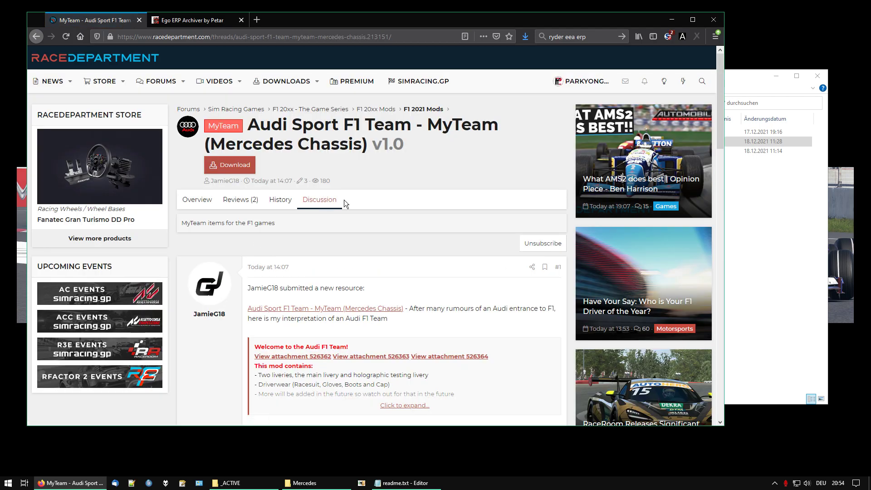
left_click_drag(481, 125, 443, 125)
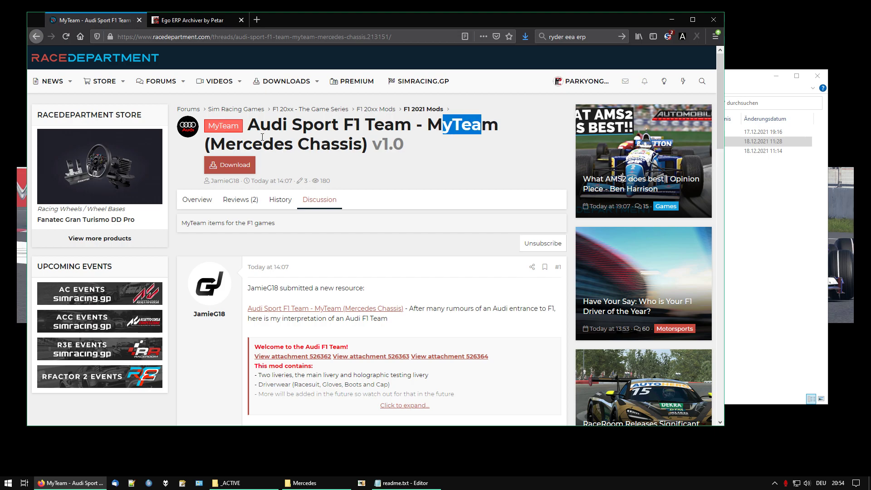
left_click_drag(205, 137, 364, 144)
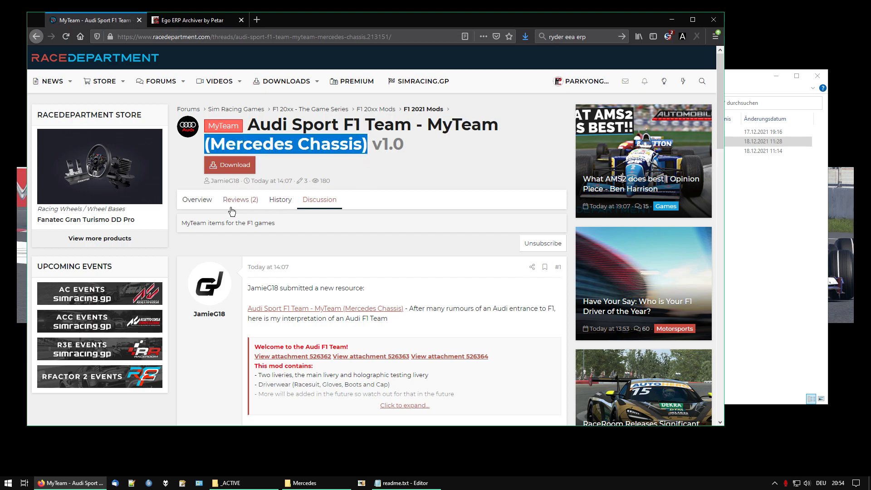
- Open the mod's Overview and scroll through its livery screenshots and contents list
left_click(206, 204)
scroll(348, 228, "down", 3)
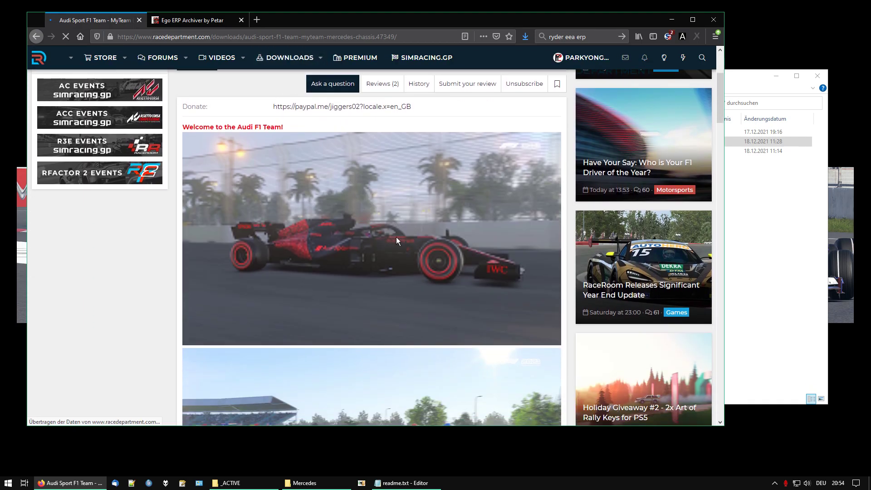
scroll(369, 237, "down", 5)
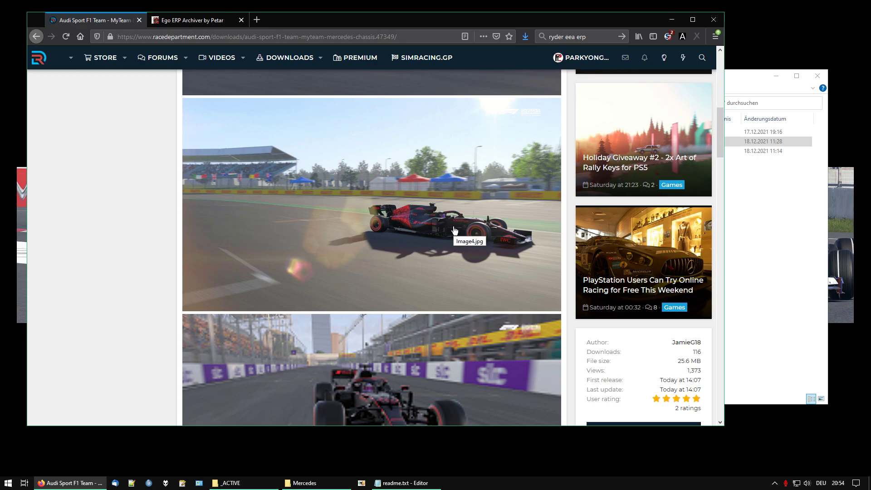
scroll(454, 229, "down", 6)
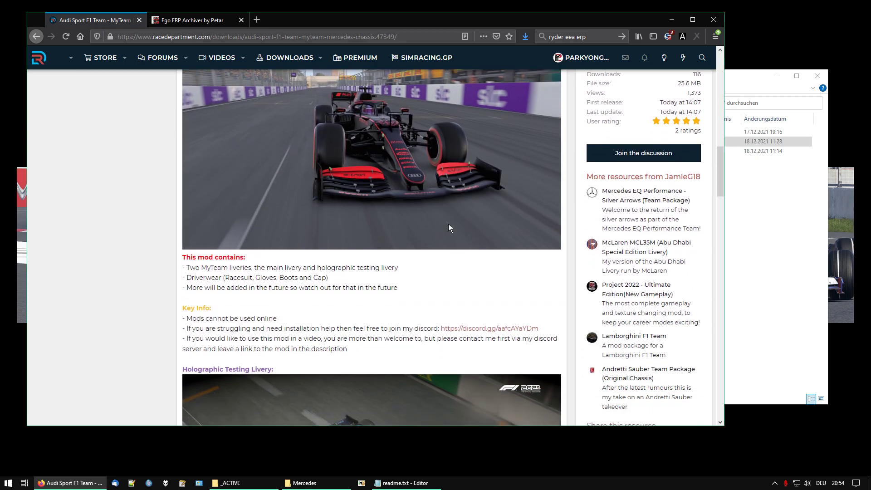
scroll(448, 227, "down", 3)
scroll(448, 224, "down", 3)
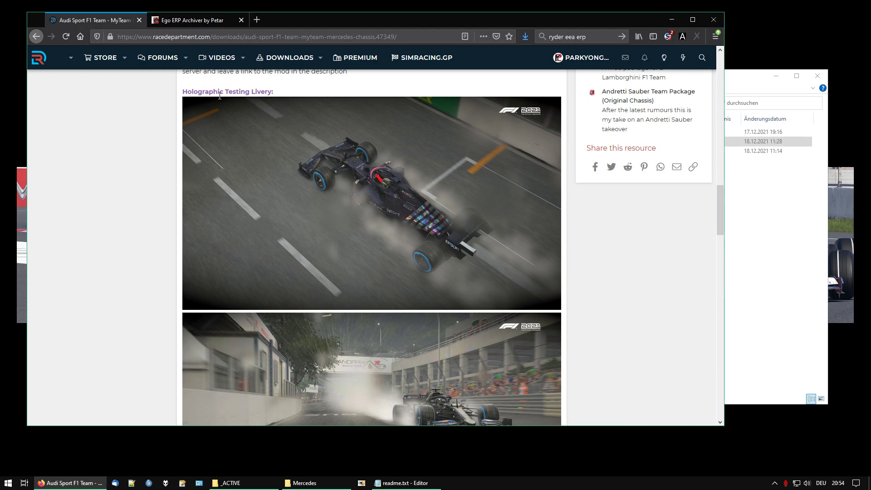
scroll(427, 217, "up", 15)
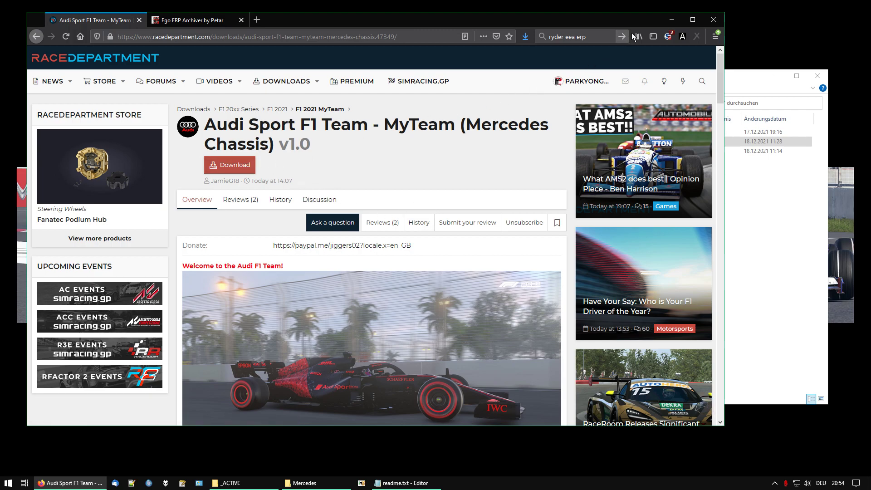
- Browse Downloads > Audi Sport zip > Main Version and select its myteam_f1_mercedes.erp
left_click(666, 18)
left_click(698, 217)
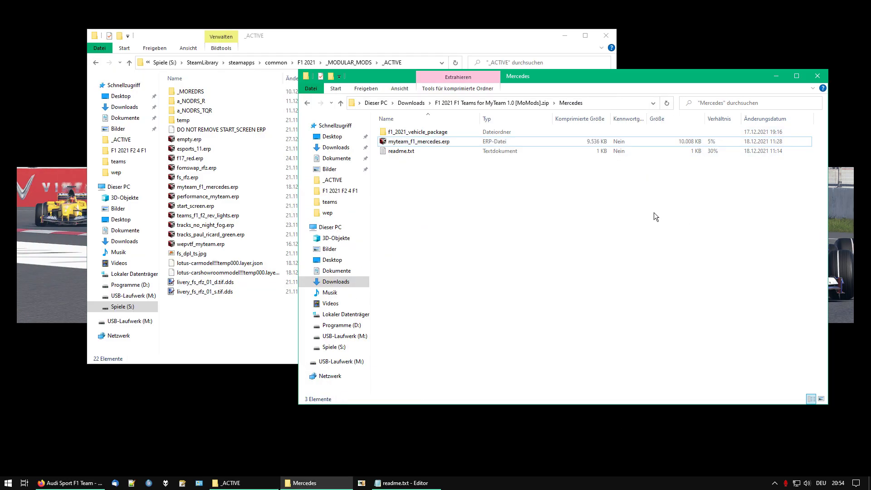
left_click(416, 101)
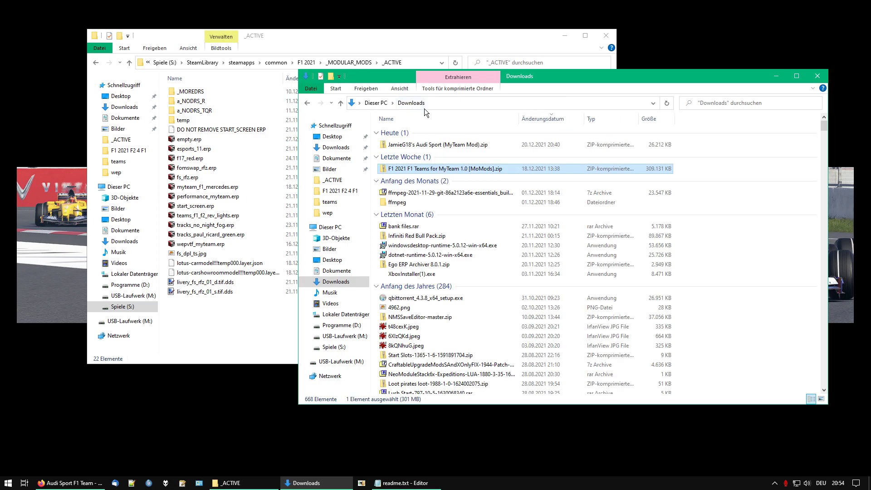
double_click(426, 146)
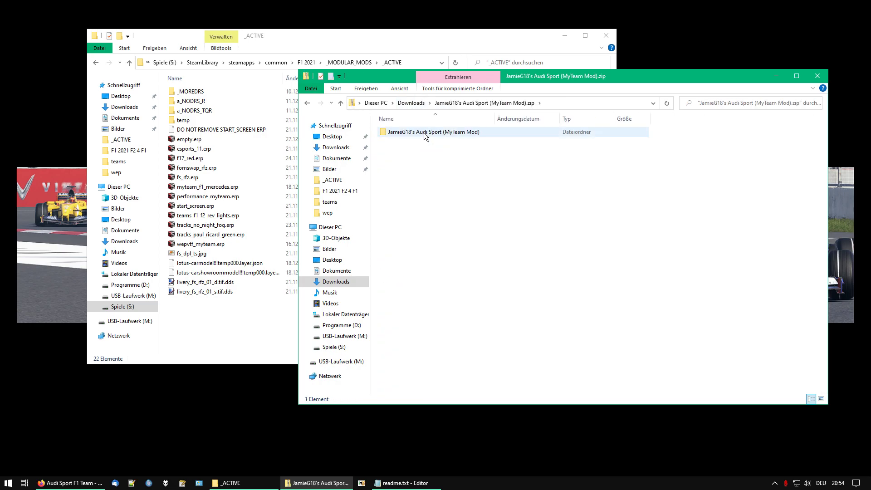
double_click(424, 132)
double_click(424, 132)
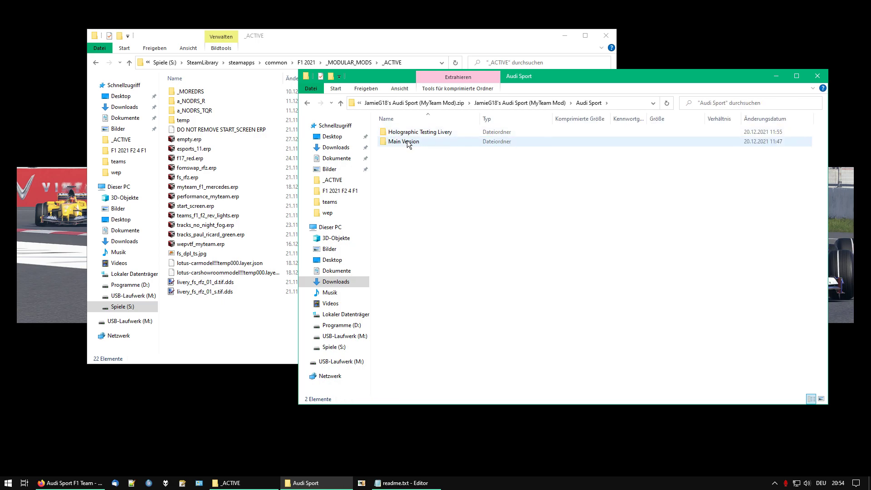
double_click(408, 142)
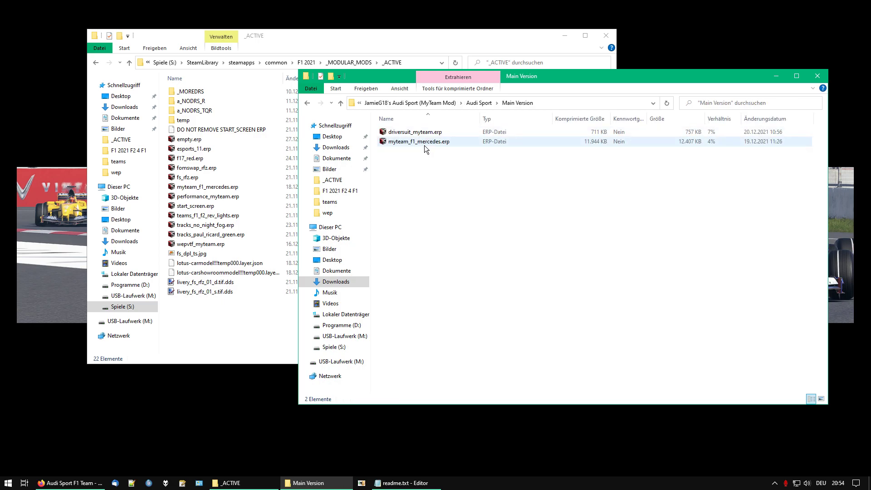
left_click(424, 144)
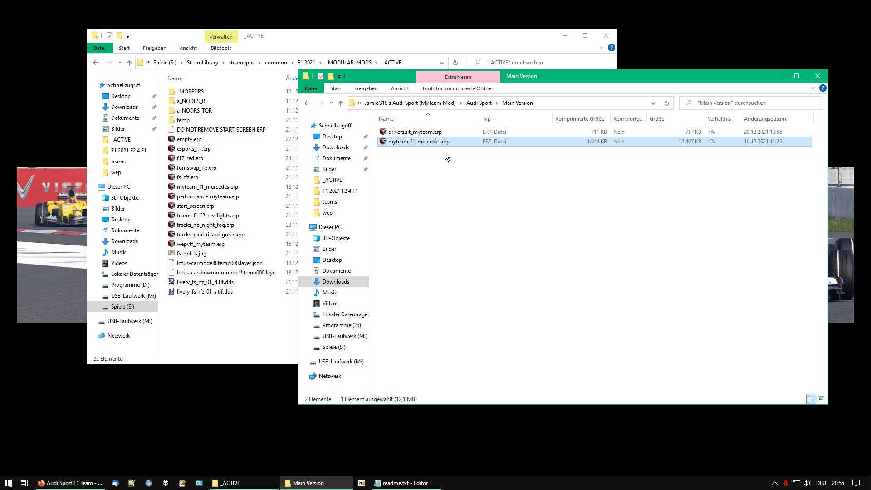
left_click(449, 133)
left_click(445, 141)
double_click(444, 139)
scroll(200, 211, "down", 10)
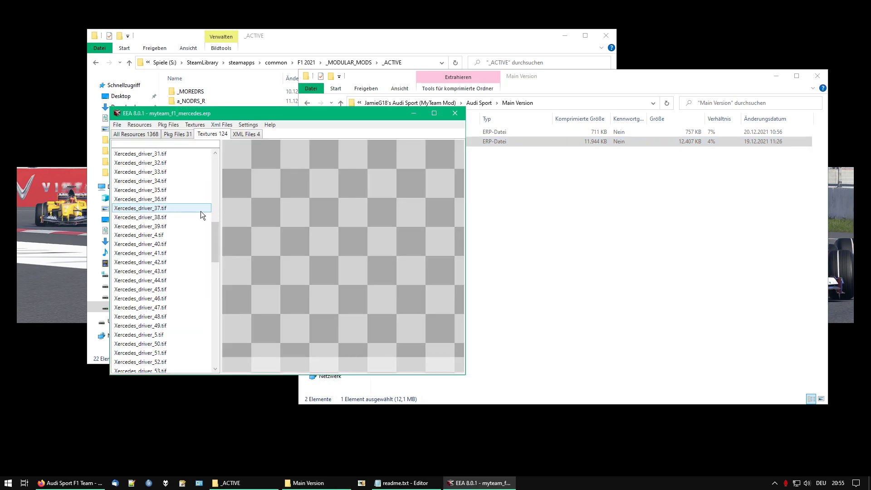
scroll(200, 211, "down", 18)
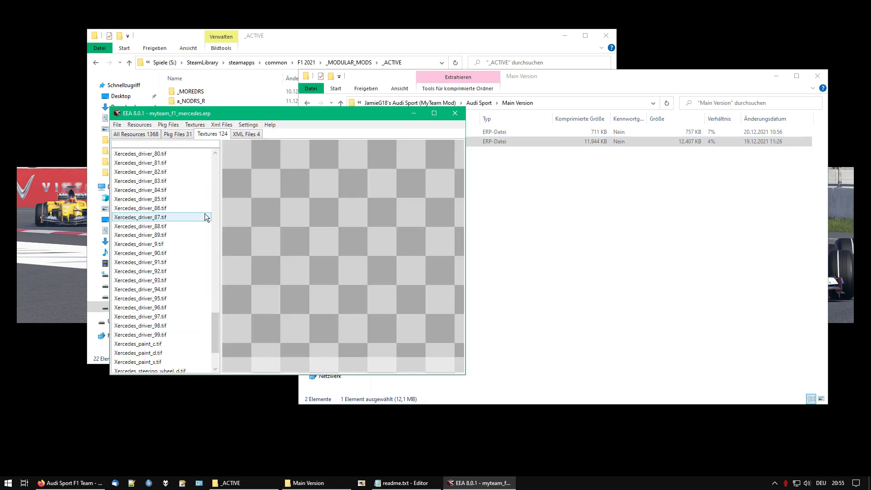
scroll(205, 217, "down", 3)
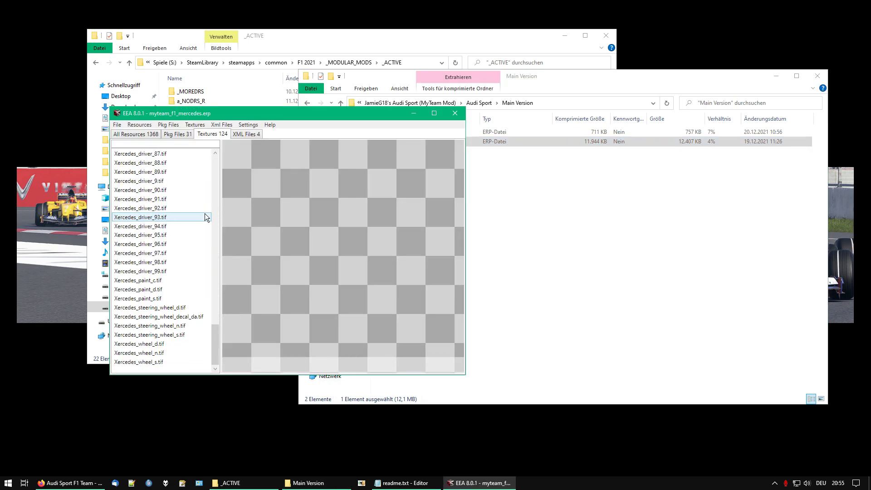
left_click(161, 281)
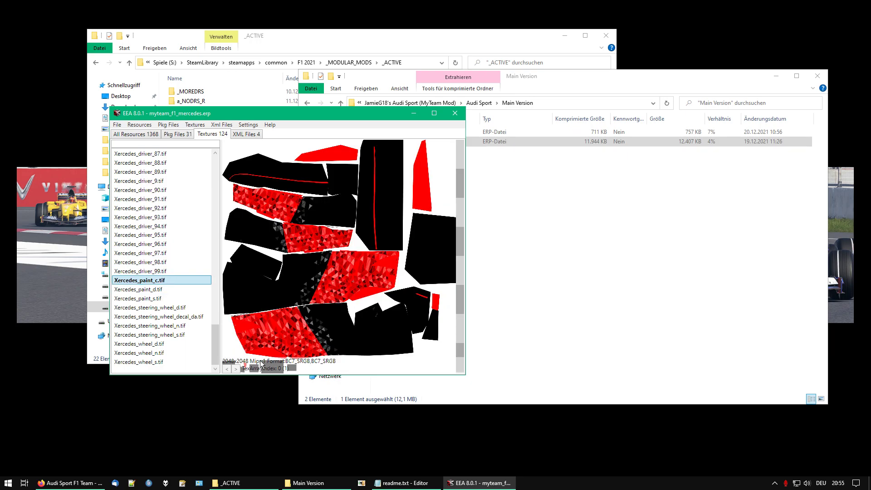
left_click(169, 292)
left_click(168, 299)
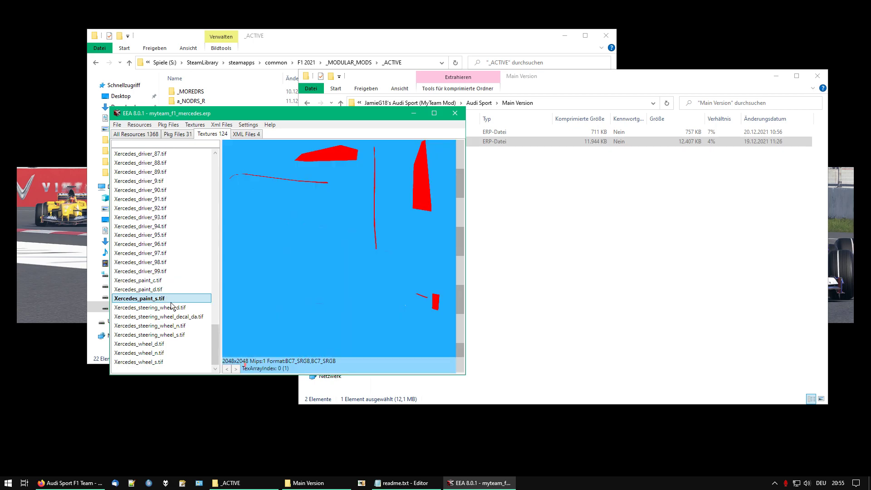
left_click(171, 307)
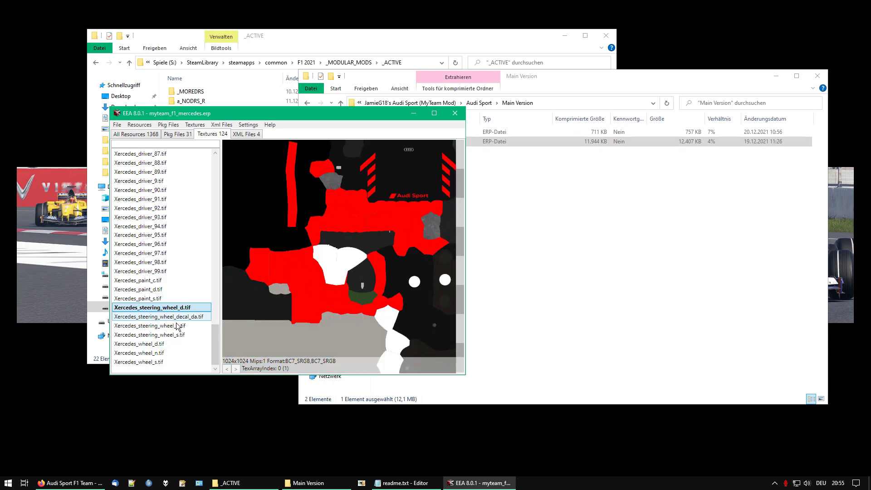
left_click(176, 318)
left_click(175, 325)
left_click(172, 334)
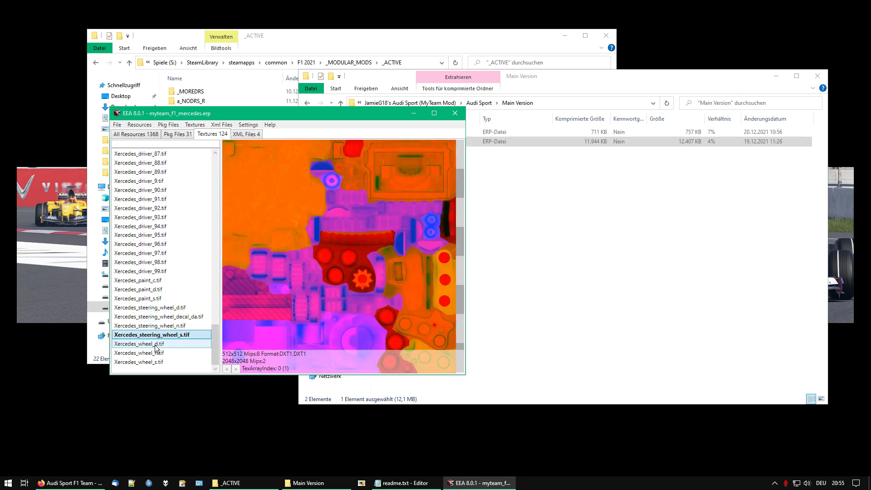
left_click(156, 344)
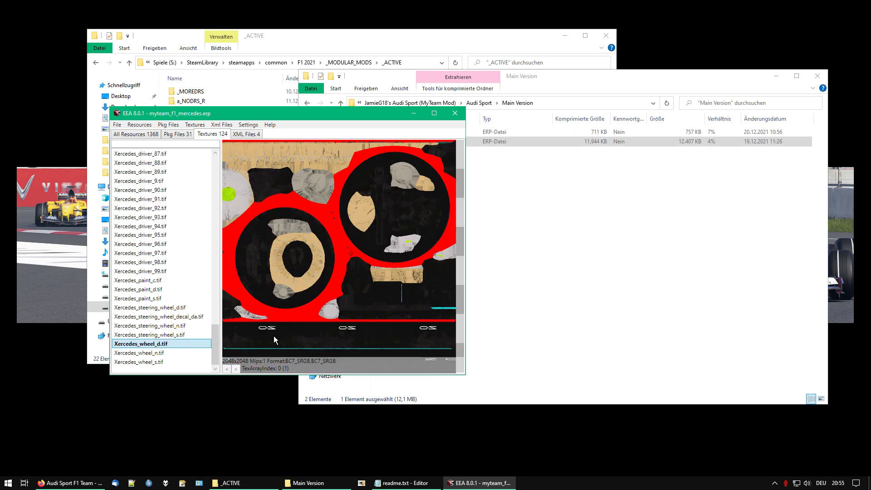
left_click(455, 116)
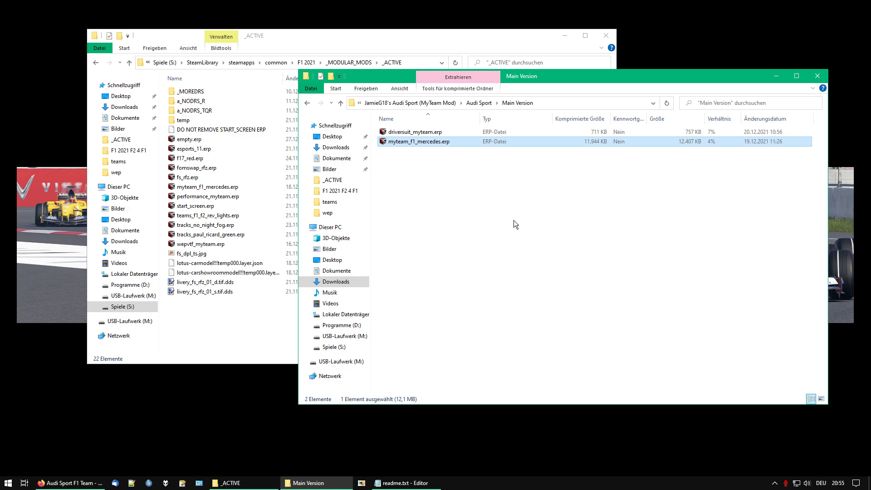
- Paste the mod's myteam_f1_mercedes.erp into _ACTIVE, replacing the existing file
left_click(204, 349)
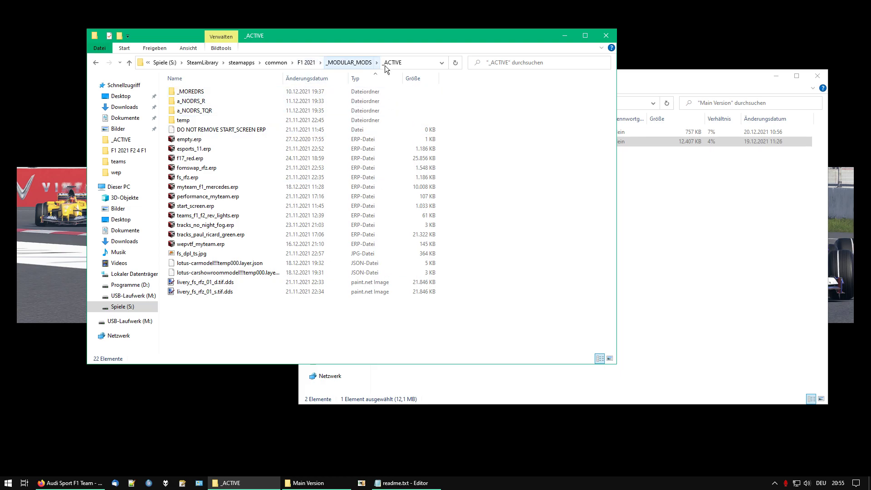
key("ctrl+v")
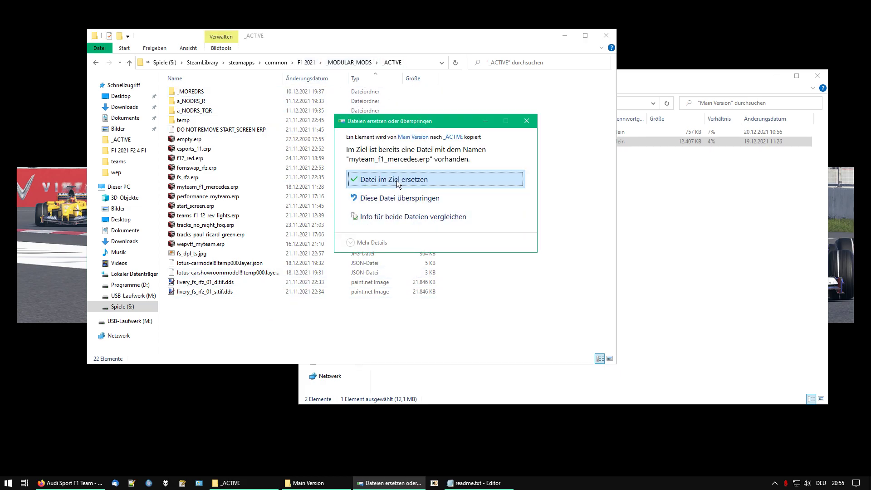
left_click(396, 178)
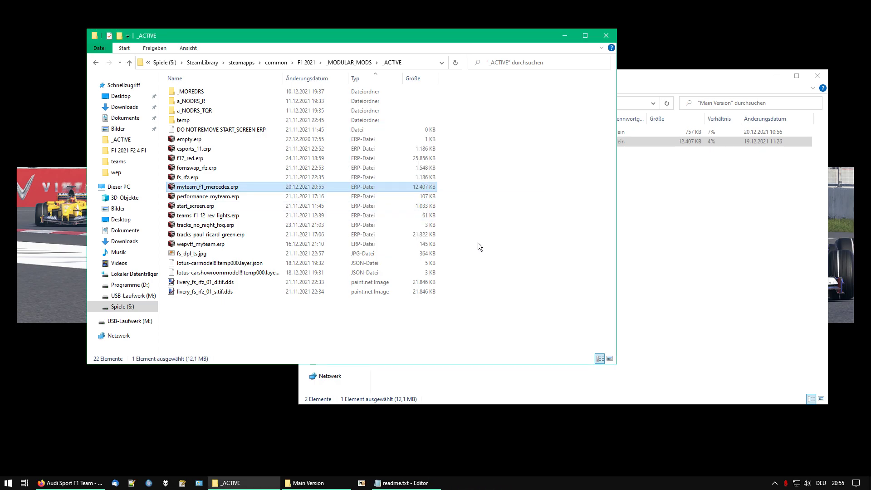
left_click(435, 345)
- Launch F1 2021 from the Steam tray icon's menu
left_click(775, 484)
right_click(792, 430)
left_click(812, 298)
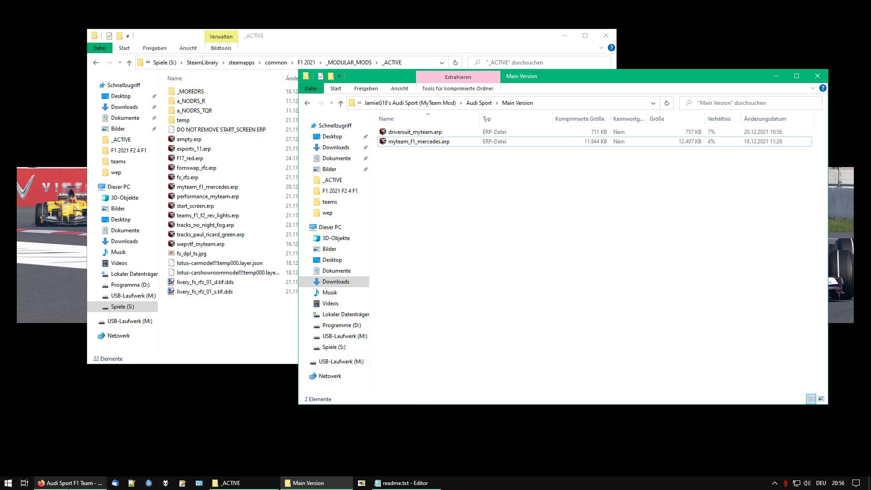
left_click(70, 483)
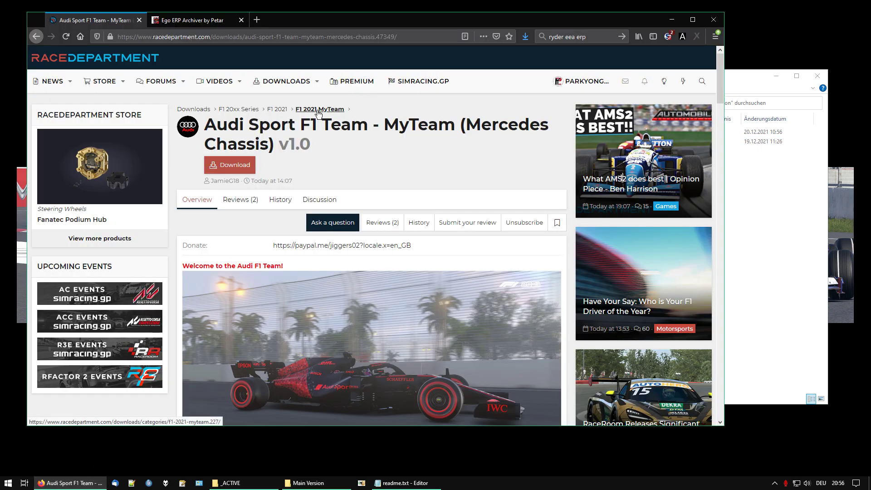
left_click(329, 200)
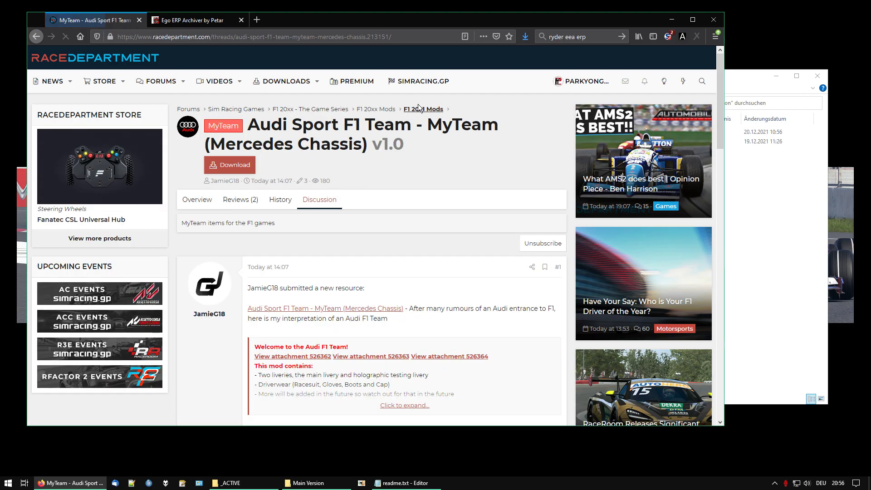
left_click(419, 108)
scroll(384, 181, "down", 3)
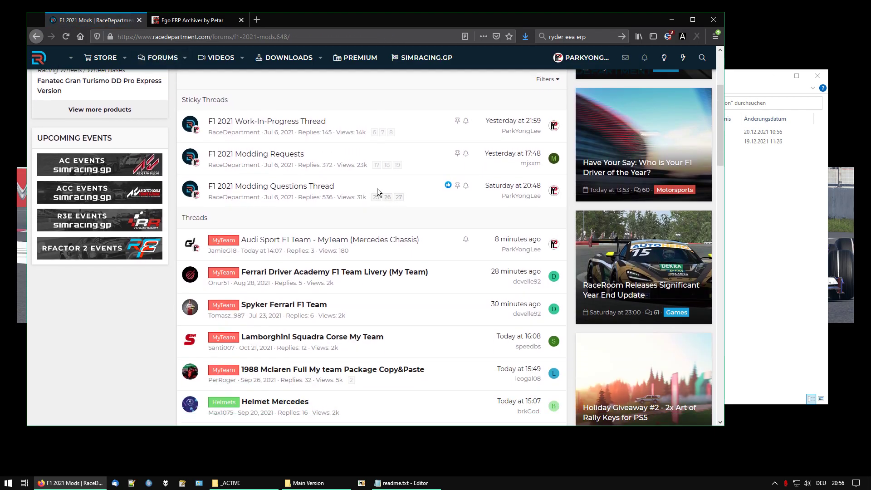
scroll(382, 189, "down", 2)
scroll(382, 189, "down", 3)
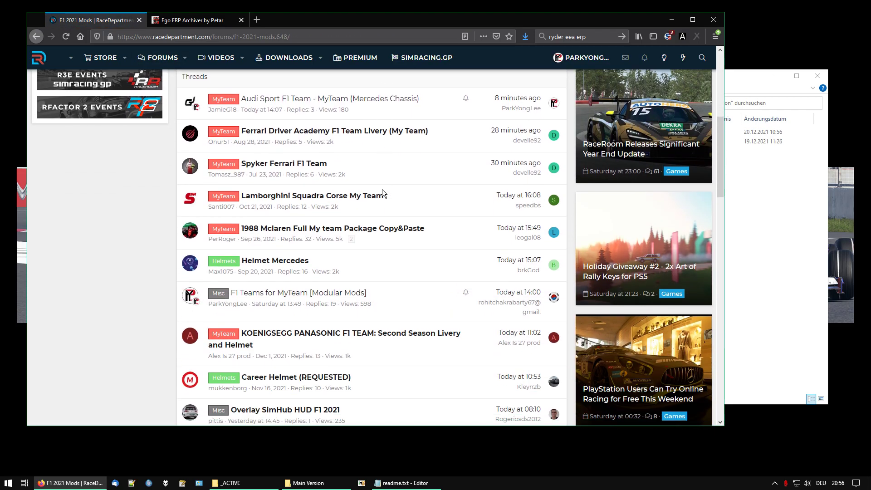
scroll(382, 189, "up", 8)
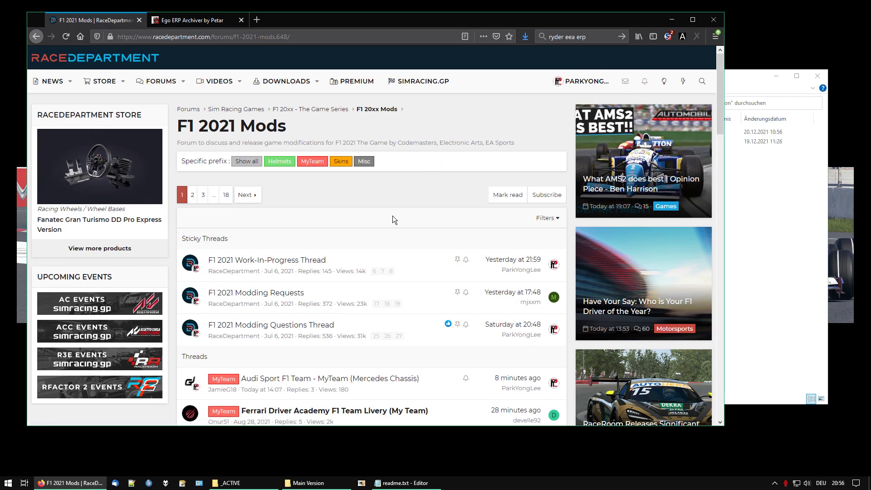
left_click(348, 162)
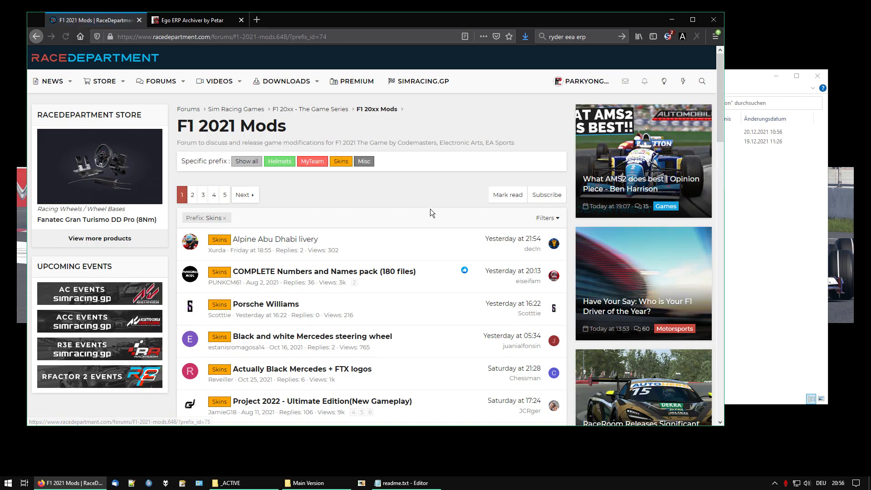
scroll(430, 212, "down", 3)
scroll(430, 208, "down", 4)
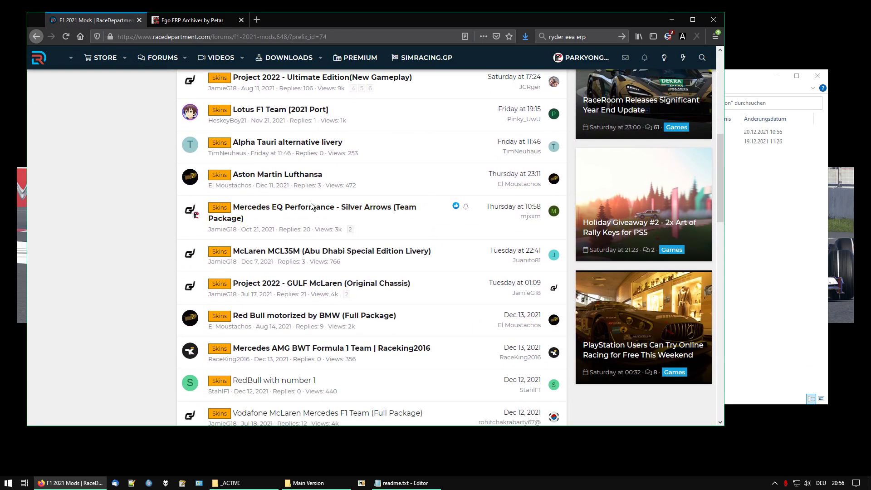
mouse_move(286, 213)
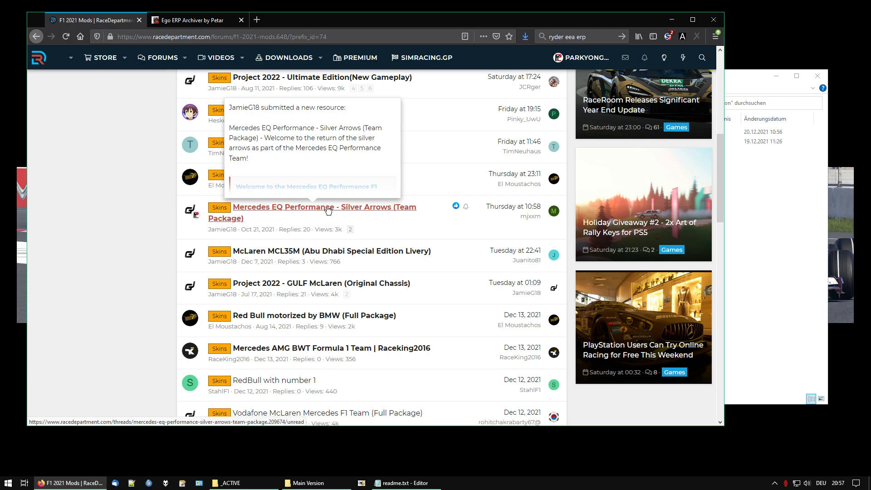
left_click(80, 482)
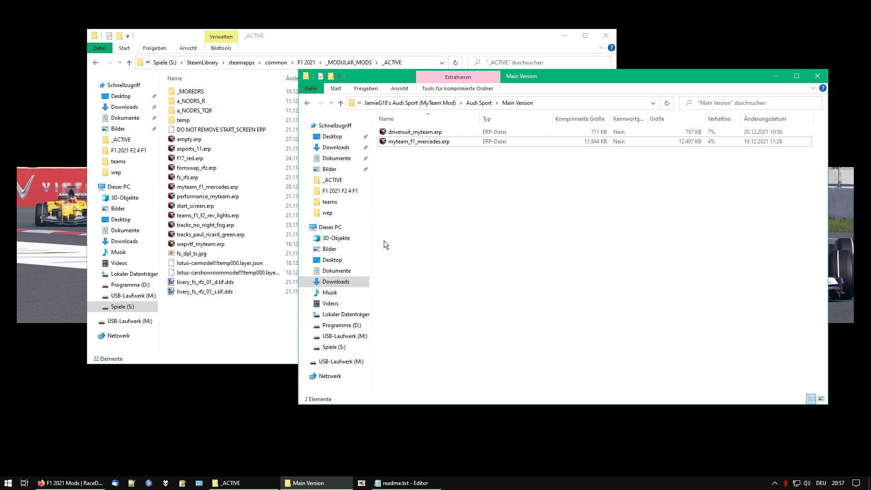
- Open the F1 Mods\2021\liveries folder on Programme (D:)
left_click(338, 326)
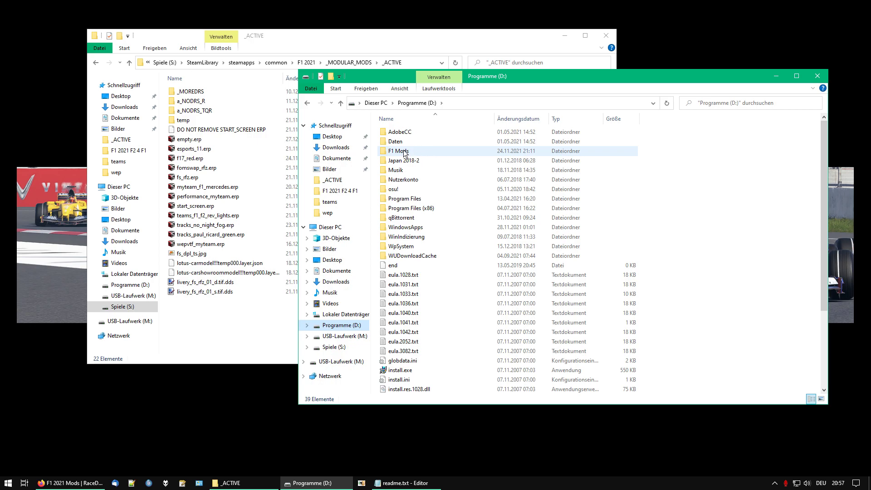
mouse_move(405, 153)
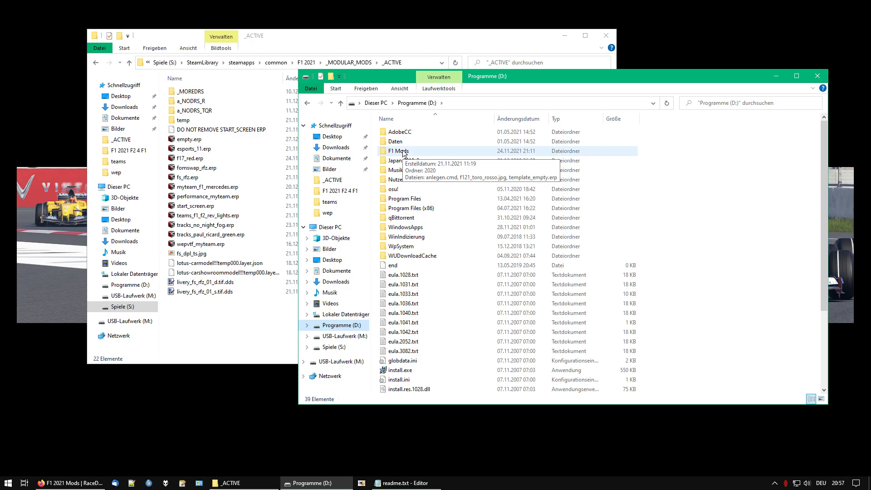
double_click(403, 151)
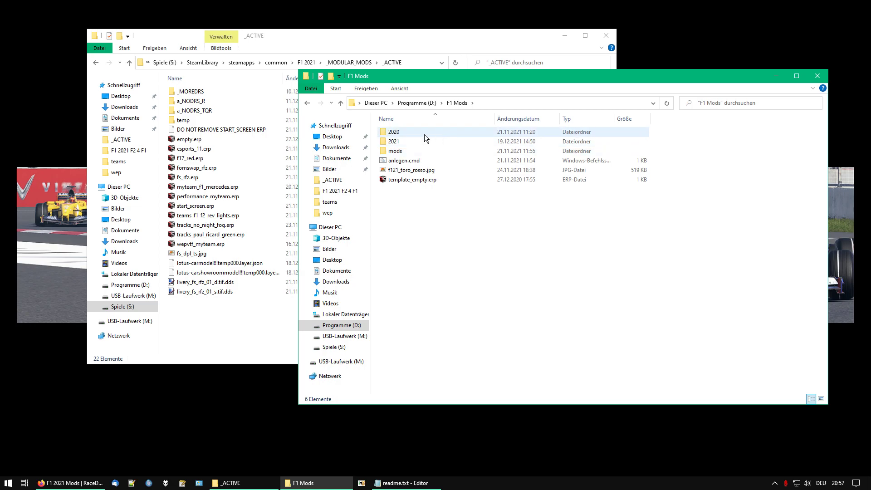
double_click(406, 142)
double_click(406, 229)
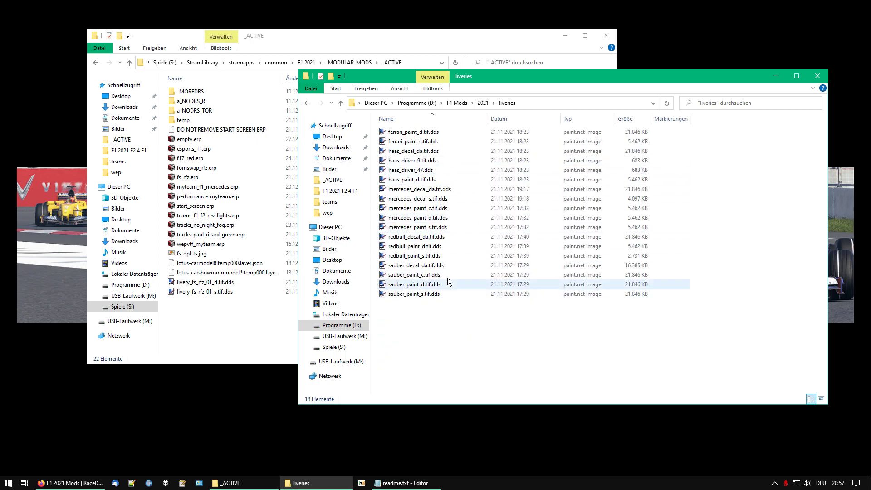
- Delete myteam_f1_mercedes.erp from the _ACTIVE folder
left_click(417, 208)
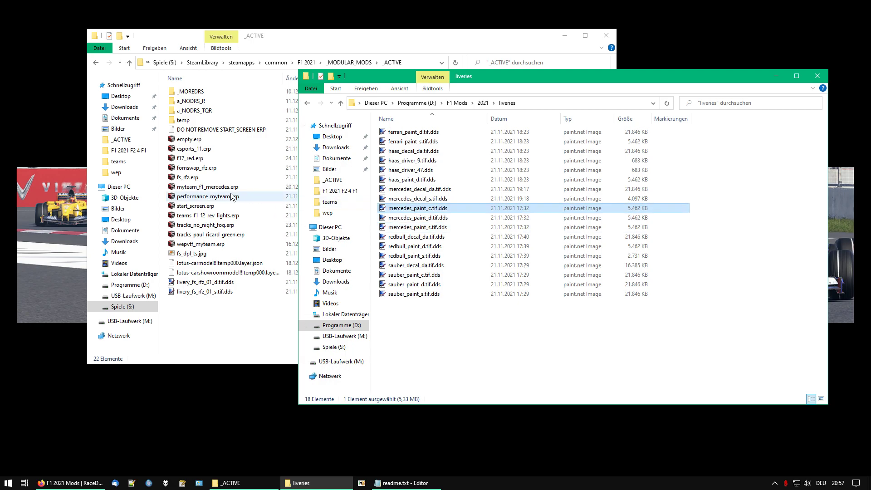
left_click(211, 189)
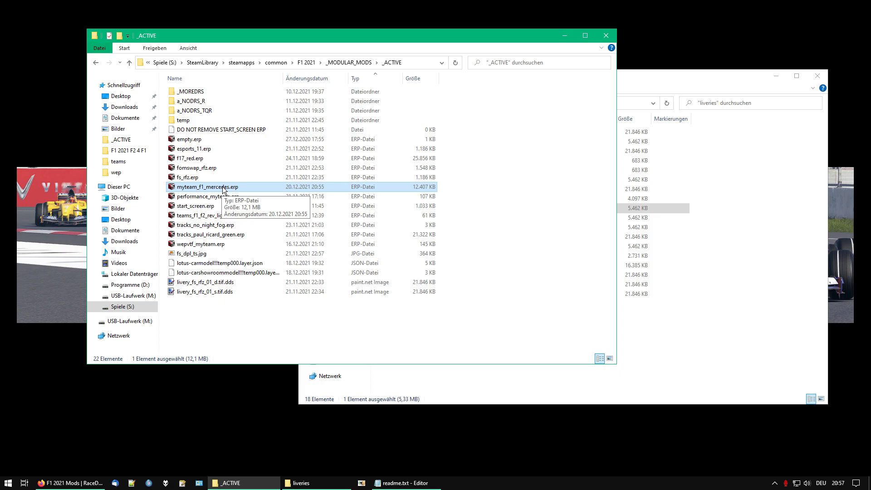
key("Delete")
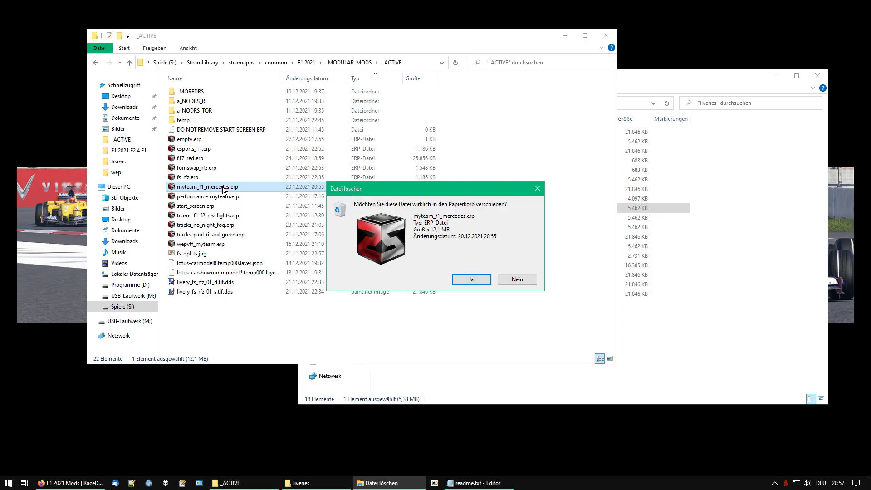
- Confirm the deletion, then select myteam_f1_mercedes.erp in the teams zip's Mercedes folder in Downloads
key("Return")
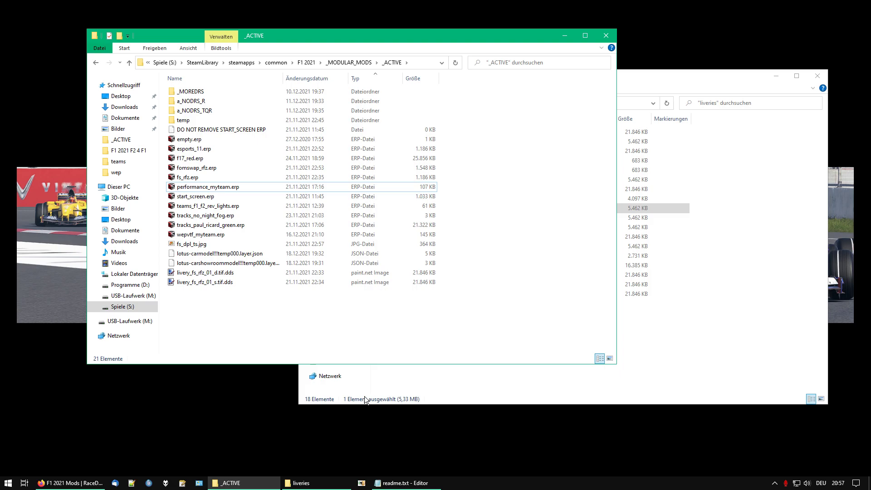
key("super+e")
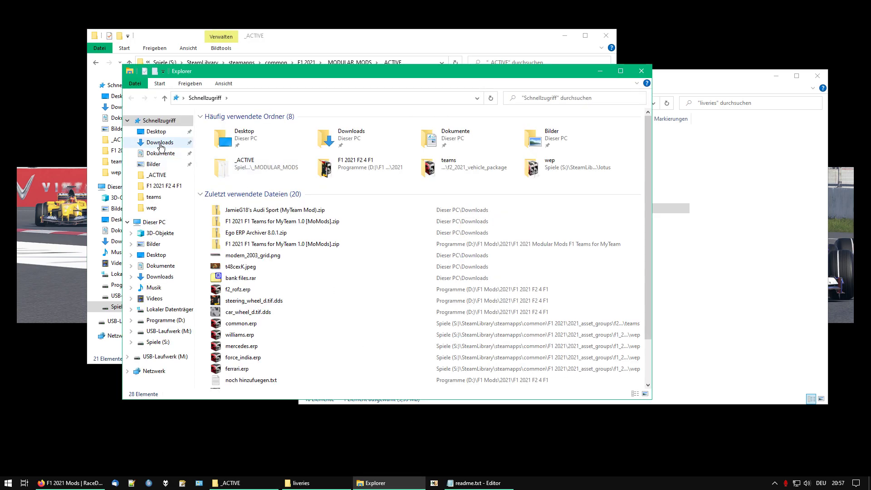
left_click(160, 143)
double_click(281, 164)
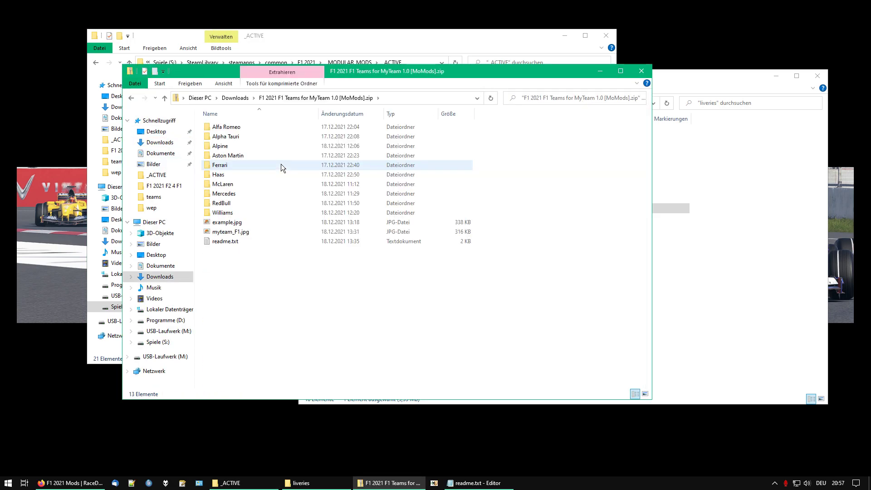
double_click(228, 193)
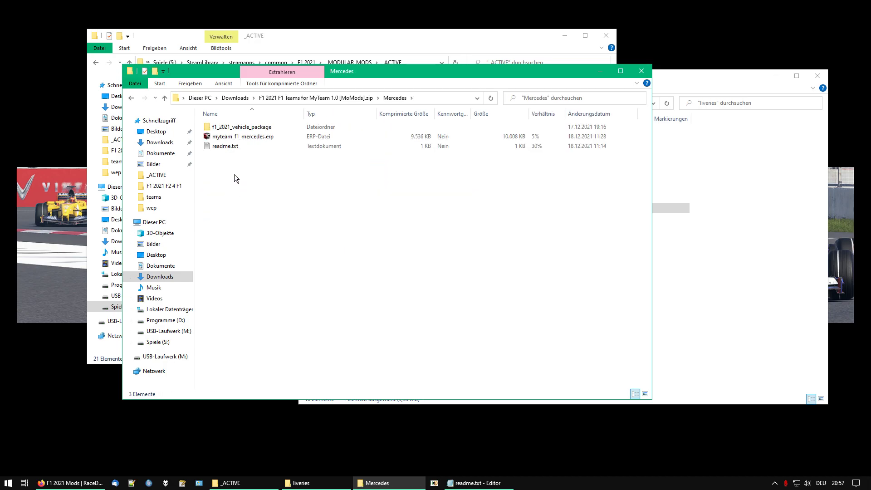
left_click(243, 137)
- Paste the Mercedes .erp into _ACTIVE, then test-open and close it in Ego ERP Archiver
left_click(314, 47)
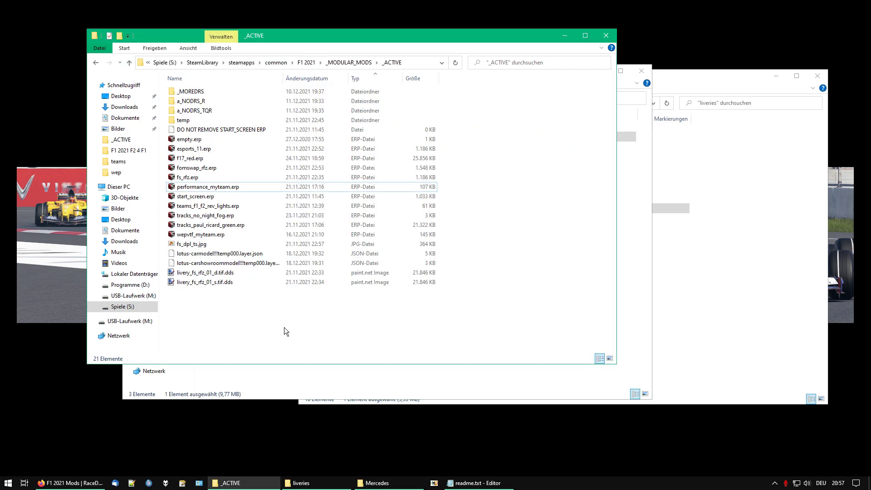
key("ctrl+v")
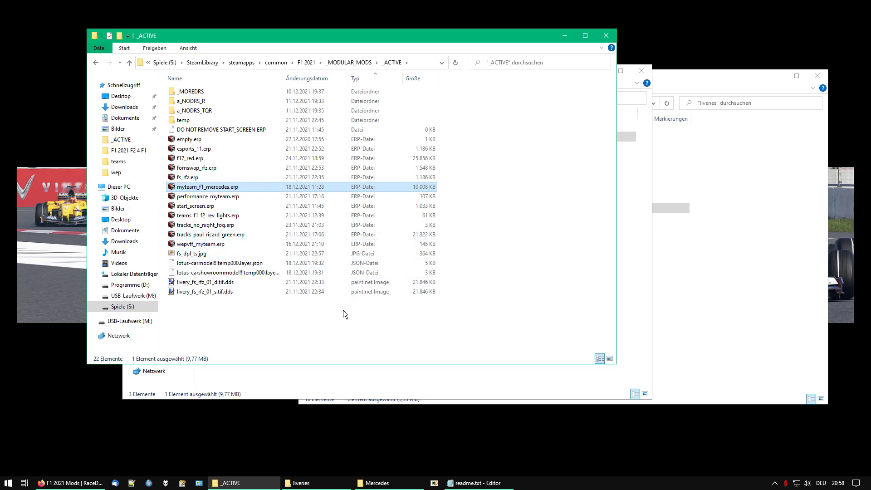
left_click(344, 316)
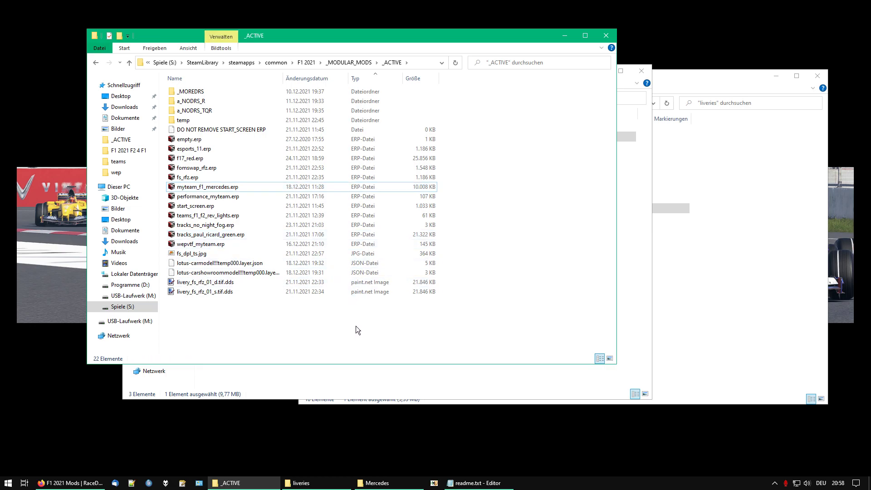
left_click(235, 189)
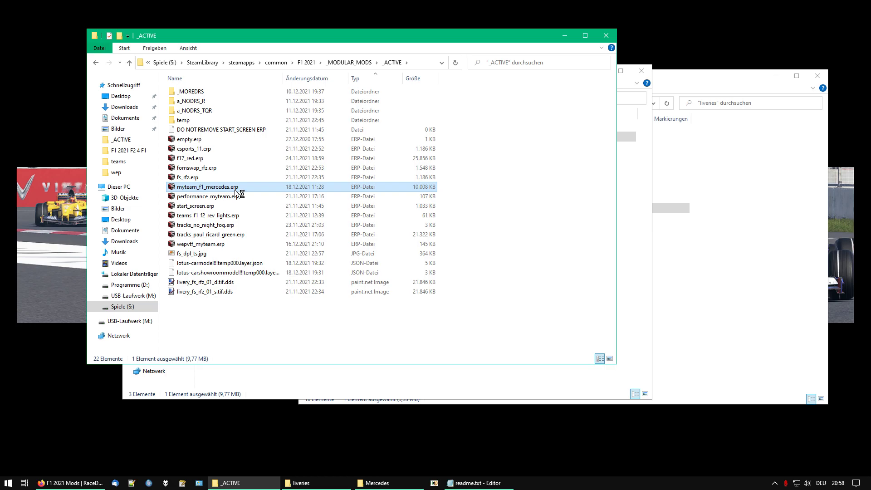
double_click(221, 186)
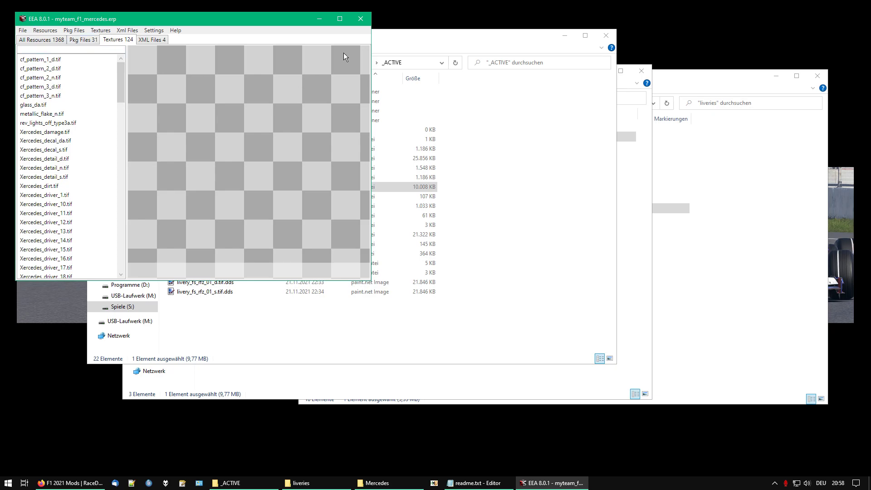
left_click(359, 22)
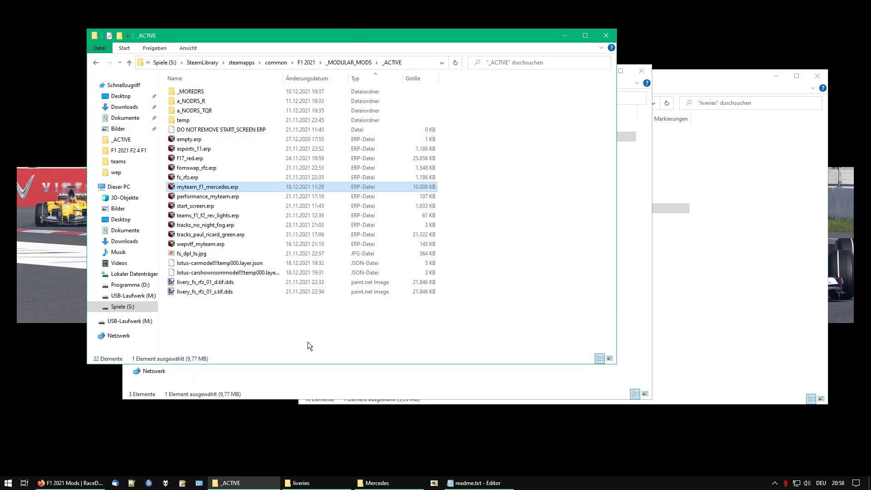
- Skip itch.io's payment prompt to reach the Ego ERP Archiver version list up to 8.0.1
left_click(307, 342)
key("alt+Tab")
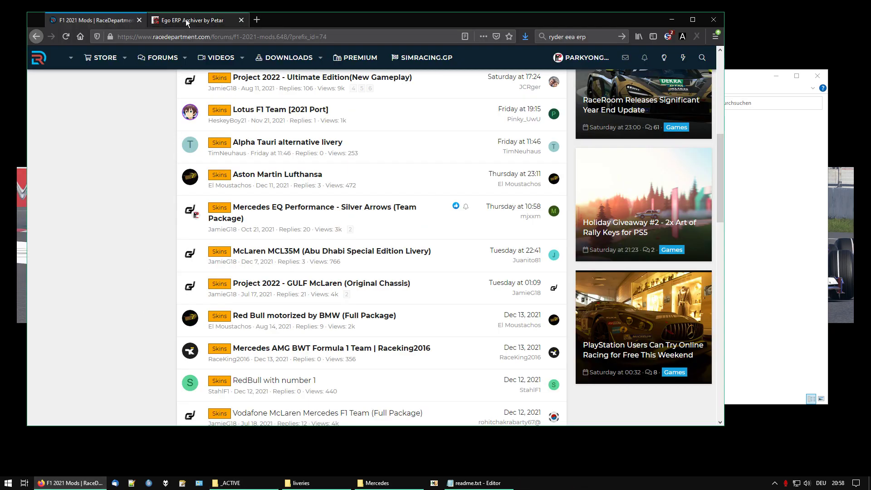
left_click(185, 19)
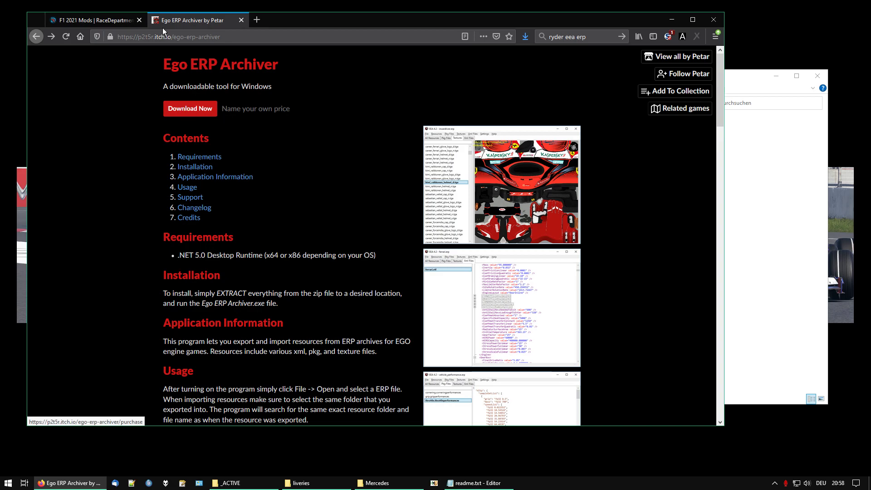
left_click(182, 110)
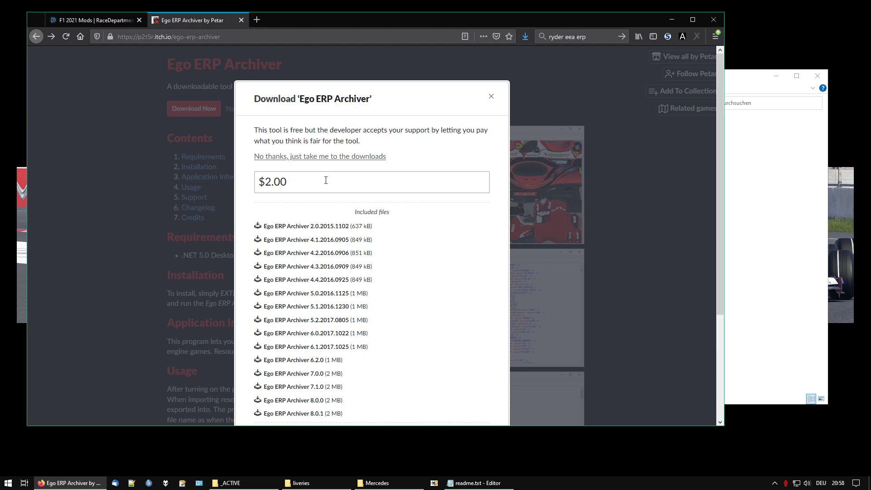
scroll(269, 177, "down", 3)
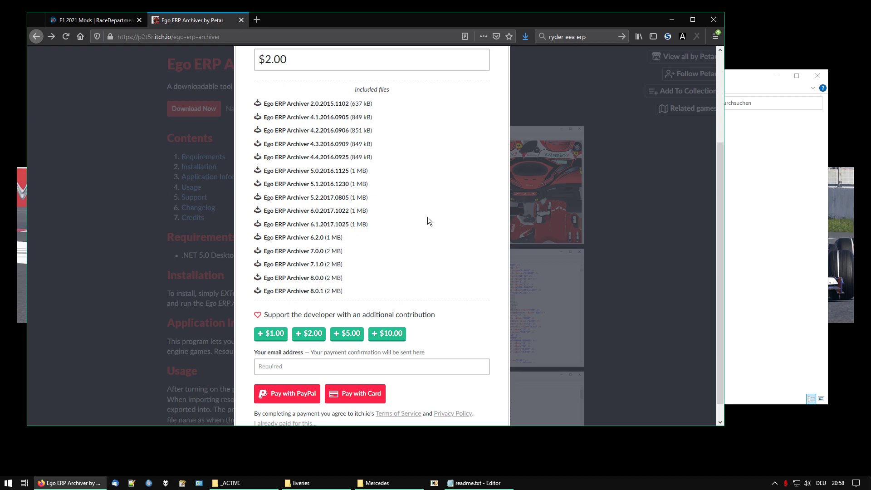
scroll(427, 217, "up", 3)
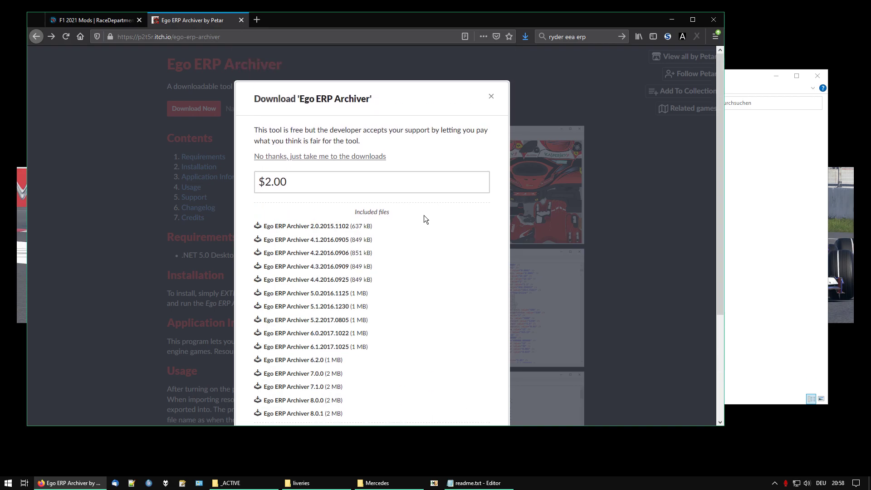
left_click(367, 158)
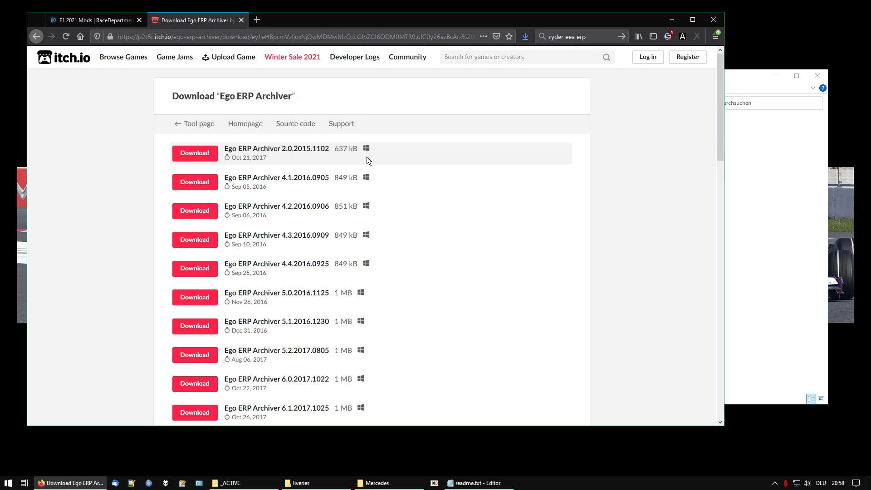
scroll(391, 157, "down", 6)
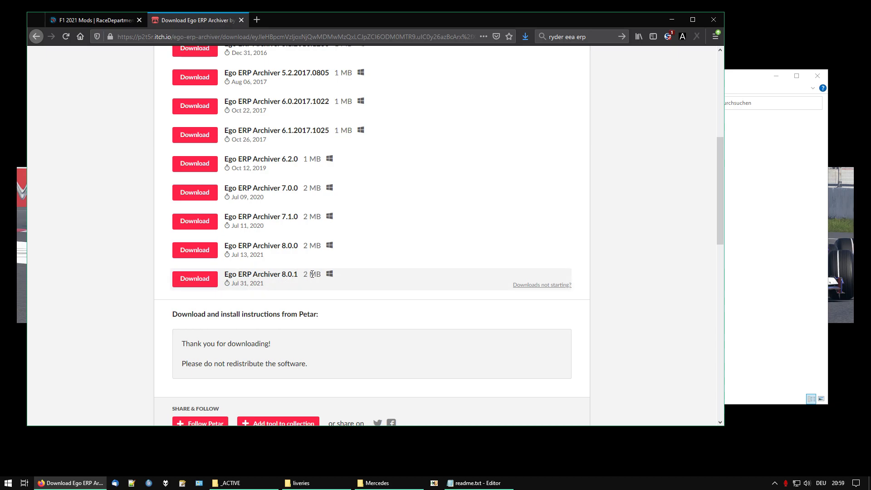
- Open the Ego ERP Archiver folder inside Ego ERP Archiver 8.0.1.zip in Downloads
left_click(671, 20)
left_click(749, 181)
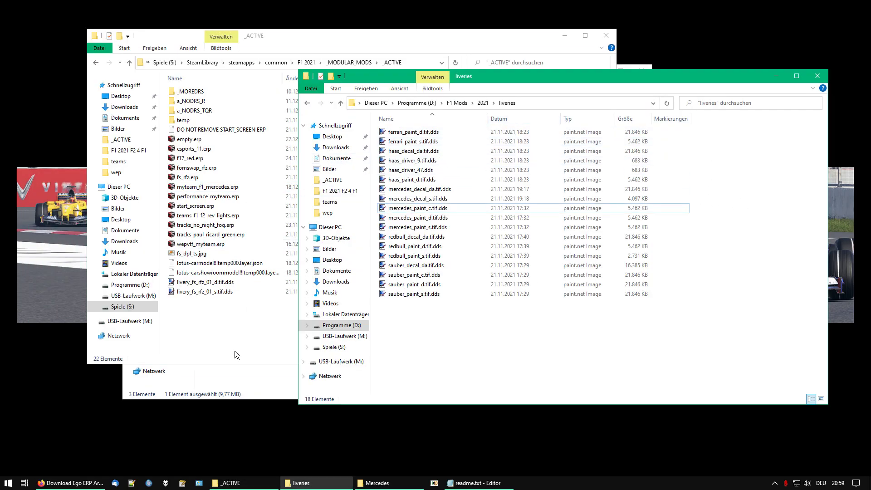
left_click(403, 486)
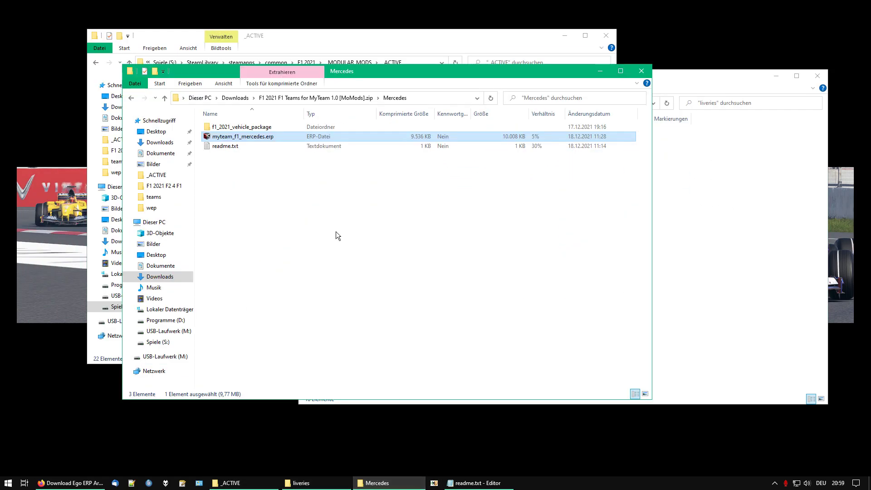
left_click(235, 96)
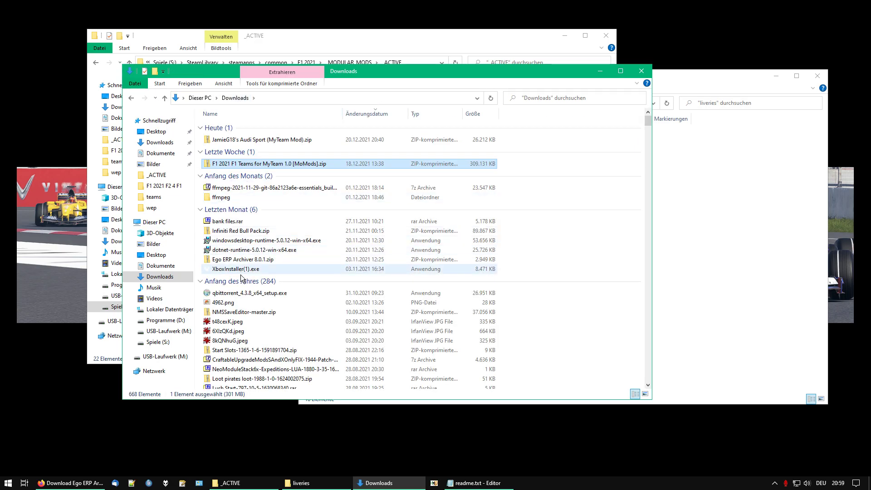
left_click(243, 260)
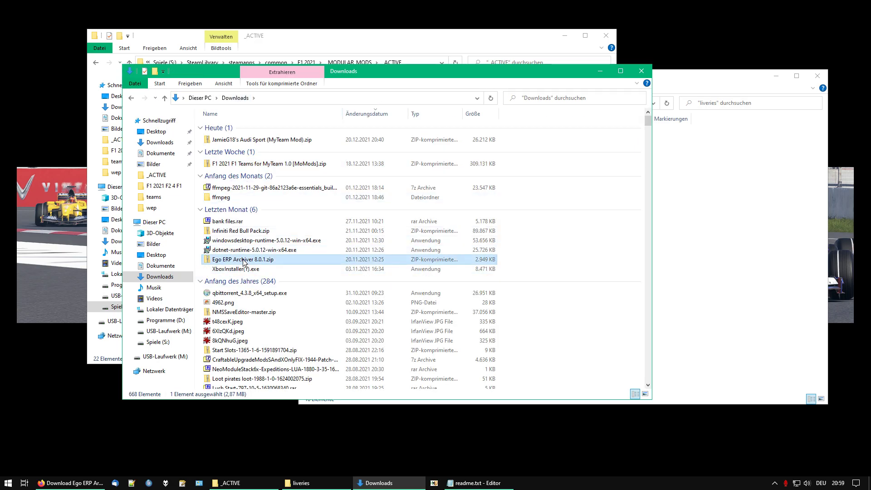
double_click(243, 261)
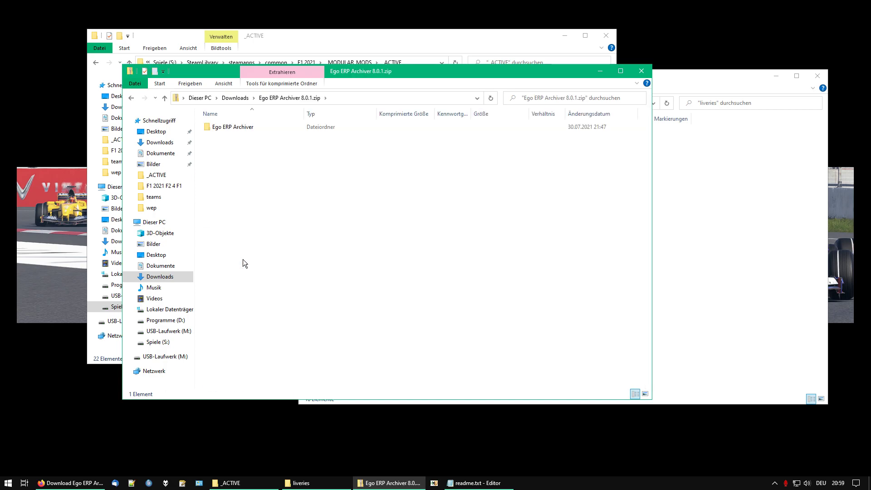
double_click(249, 128)
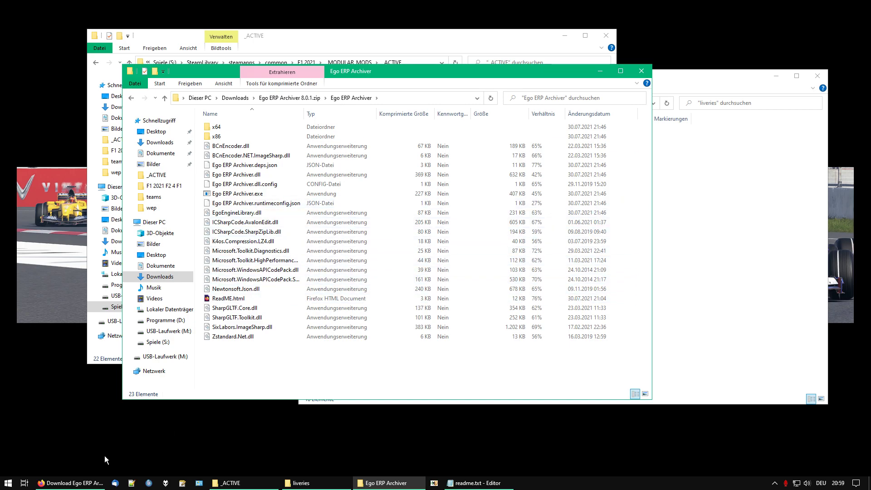
- Highlight the '.NET 5.0 Desktop Runtime' requirement on the Ego ERP Archiver page
left_click(70, 482)
scroll(97, 108, "up", 3)
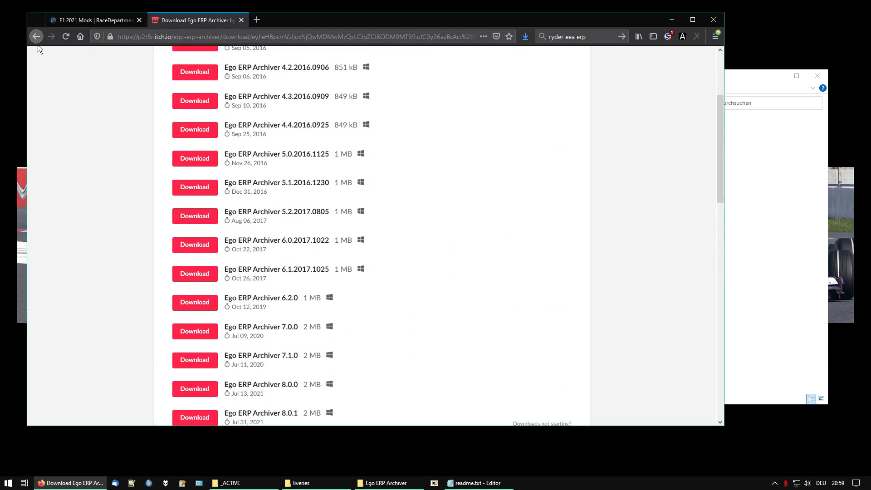
left_click(36, 36)
scroll(149, 195, "down", 1)
left_click_drag(179, 209, 263, 204)
key("ctrl+c")
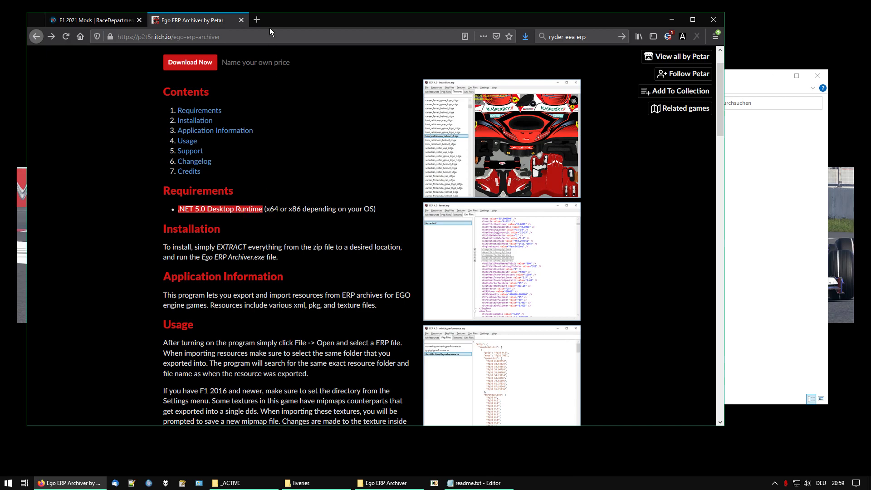
- Search Google for '.NET 5.0 Desktop Runtime' in a new tab
left_click(256, 20)
left_click(592, 38)
key("ctrl+a")
key("ctrl+v")
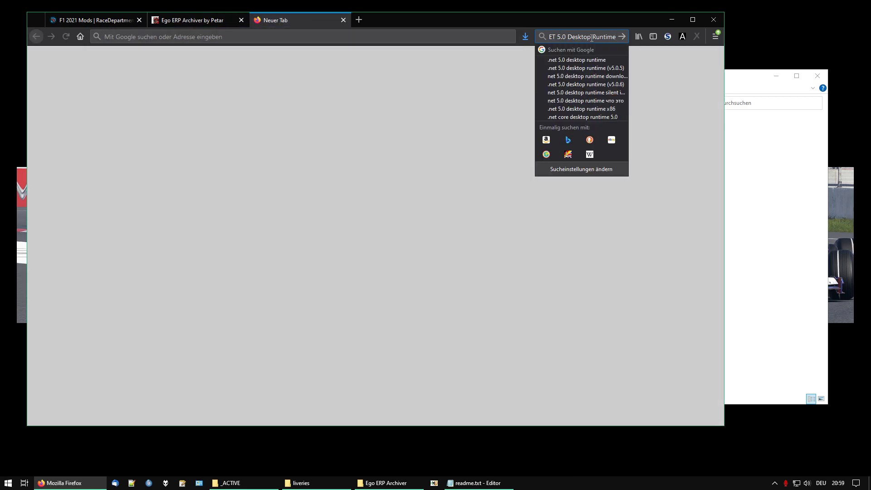
key("Return")
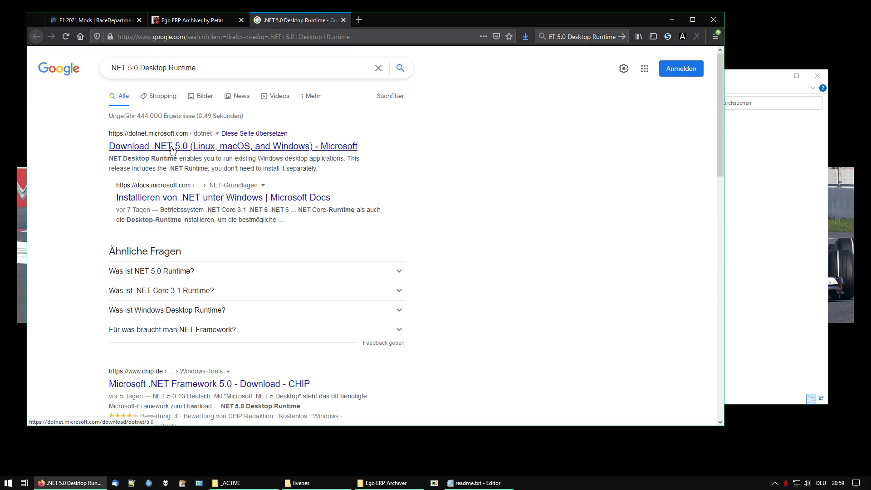
- Open Microsoft's Download .NET 5.0 page, then clear the highlight on the archiver page
left_click(172, 150)
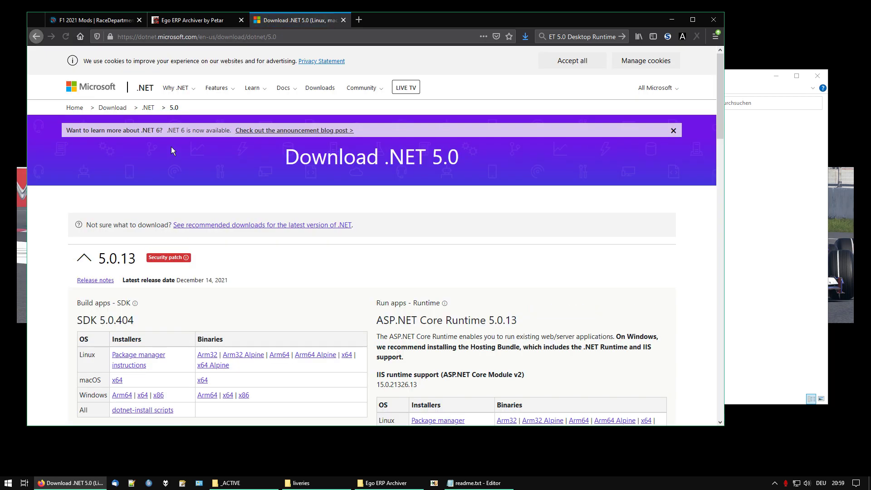
scroll(290, 182, "down", 3)
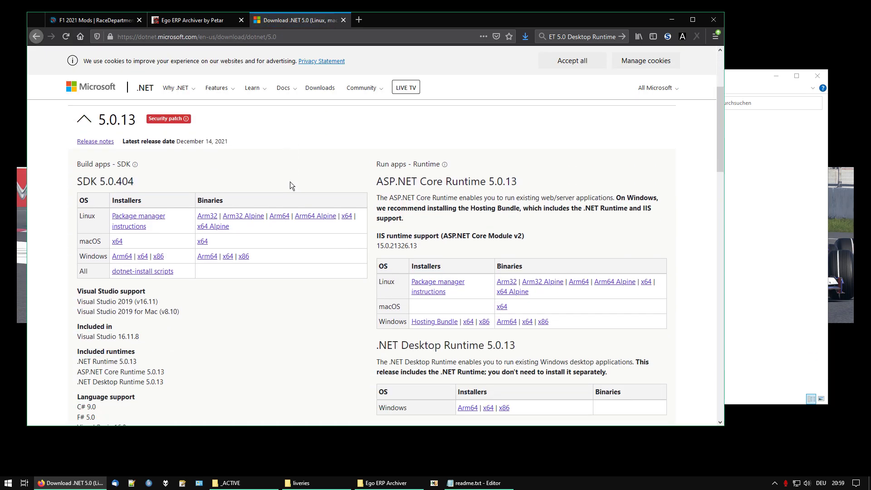
scroll(290, 185, "down", 3)
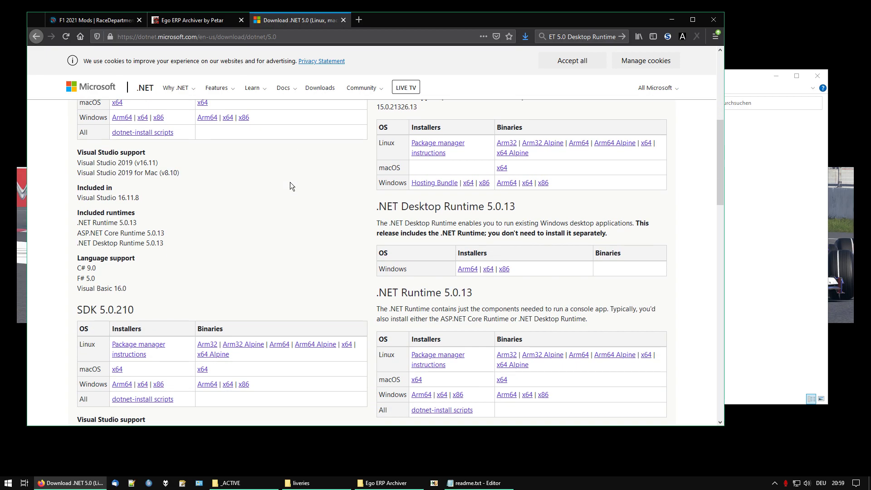
scroll(290, 185, "up", 2)
scroll(290, 186, "up", 1)
scroll(290, 186, "down", 3)
left_click(196, 20)
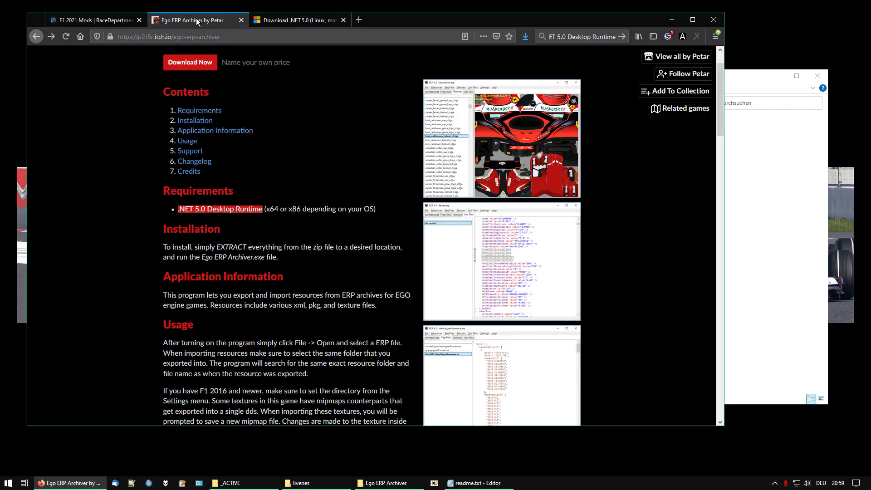
left_click(184, 208)
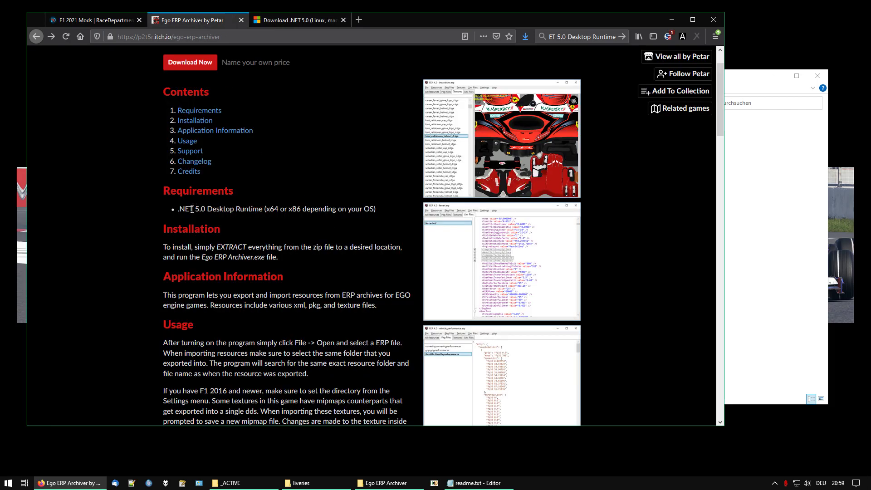
- Cancel the x64 Desktop Runtime 5.0.13 download and close the .NET tab
left_click(307, 21)
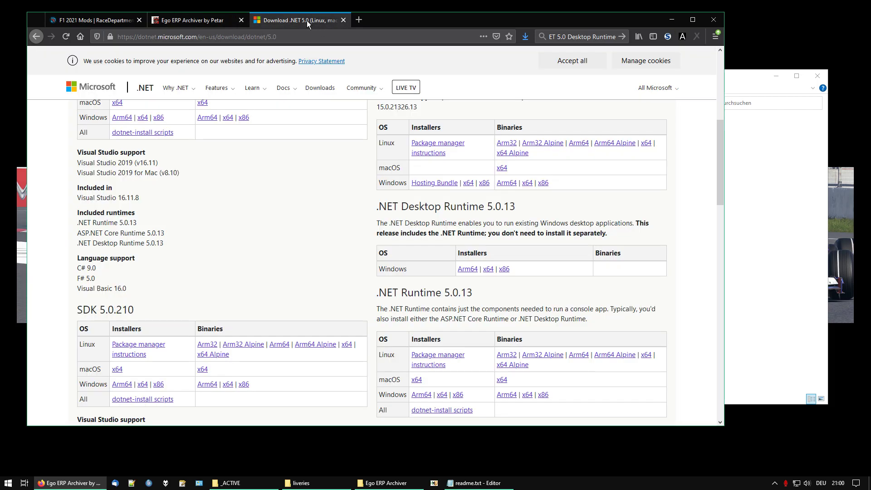
left_click_drag(387, 206, 510, 205)
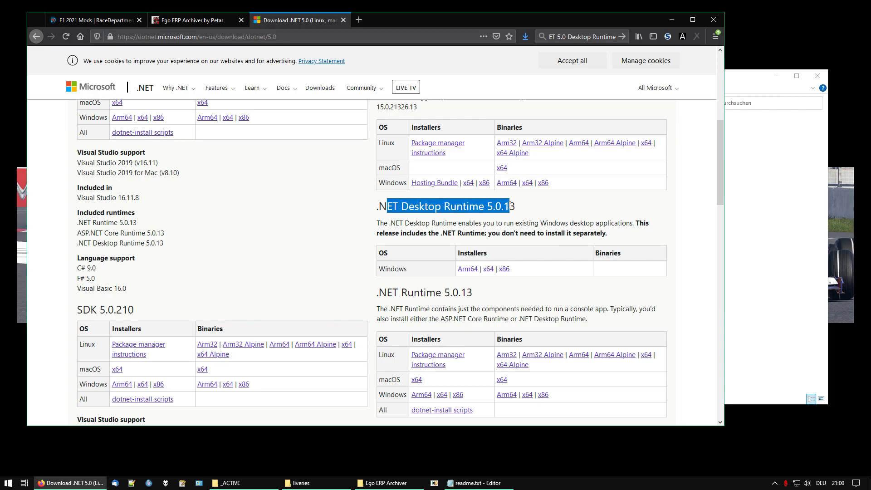
left_click(488, 269)
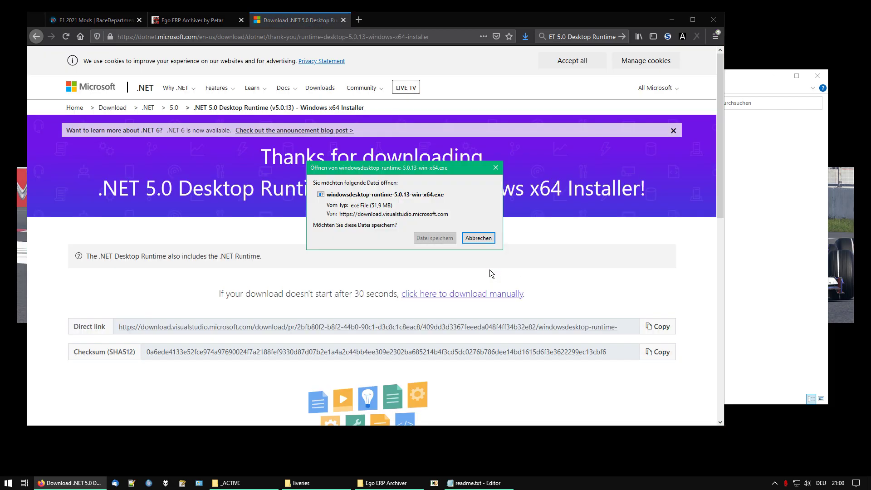
left_click(483, 238)
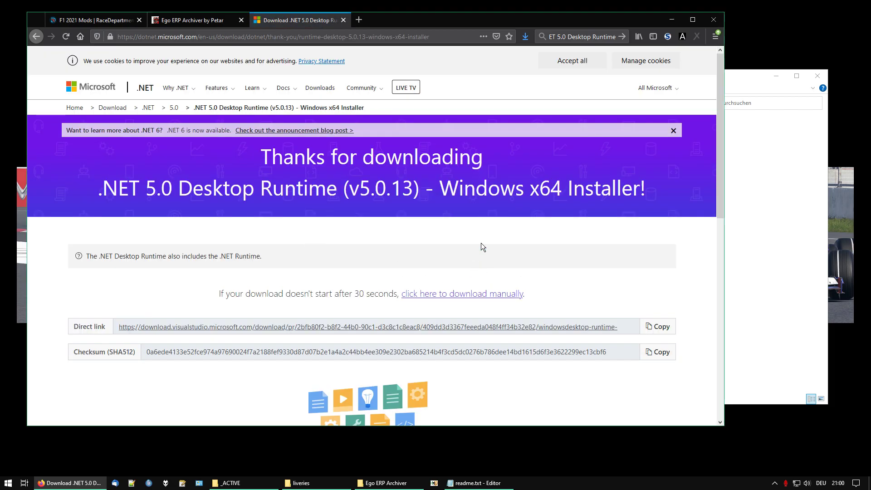
left_click(344, 20)
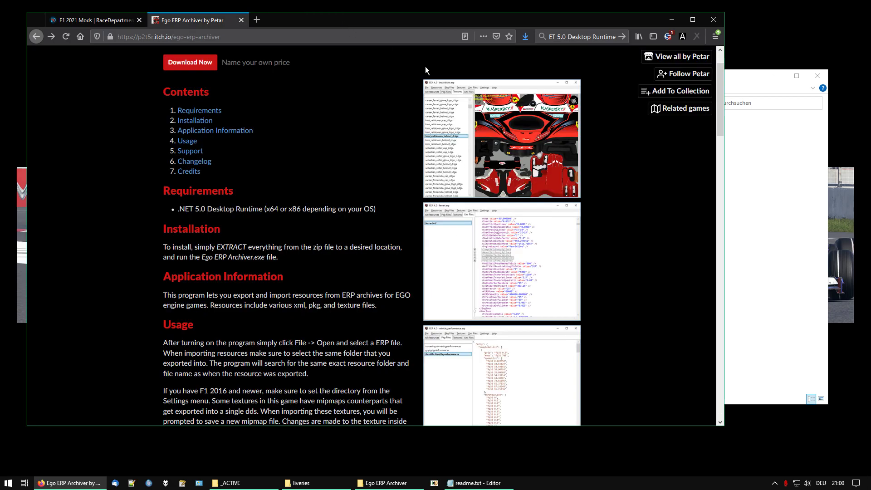
- Open performance_myteam.erp's Properties and start changing which app opens .erp files
left_click(663, 23)
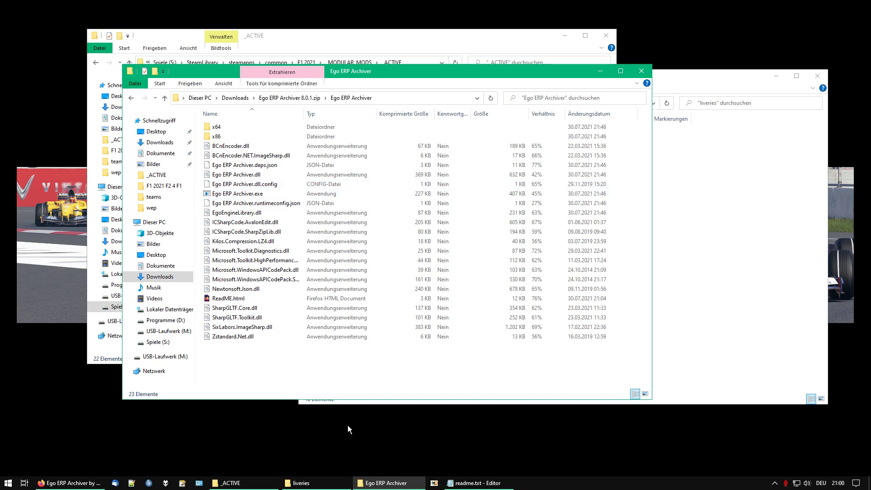
left_click(599, 72)
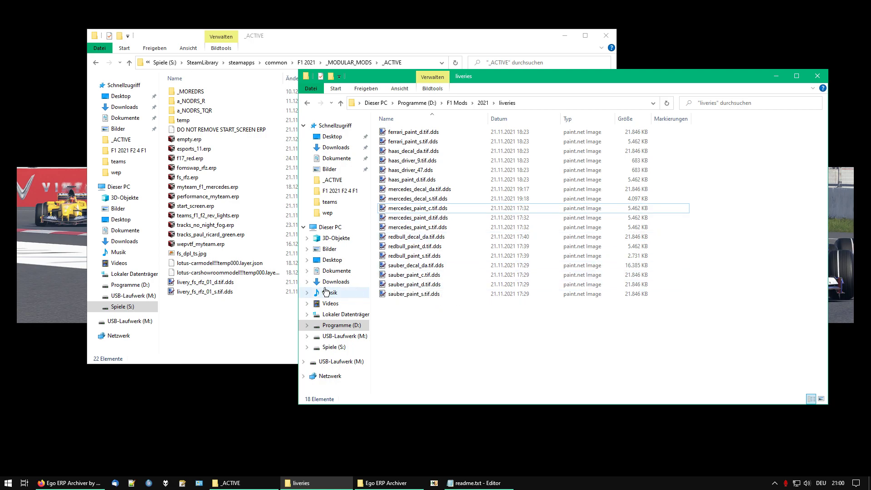
right_click(216, 200)
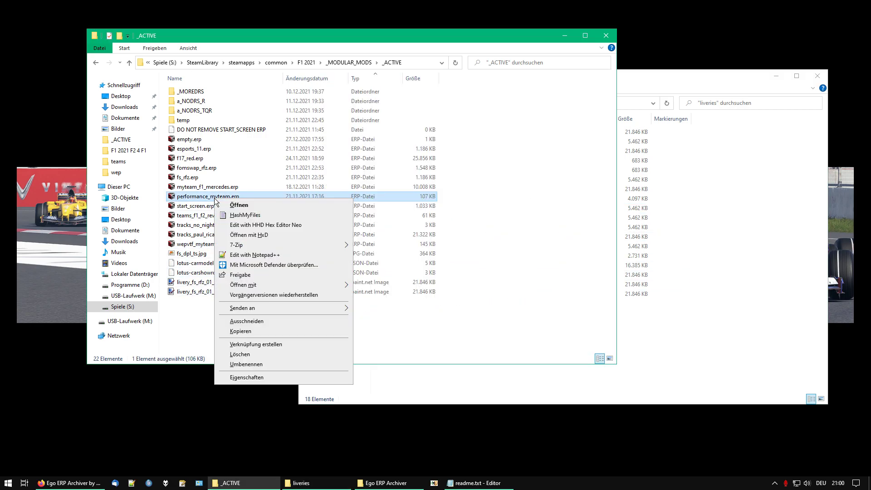
left_click(271, 377)
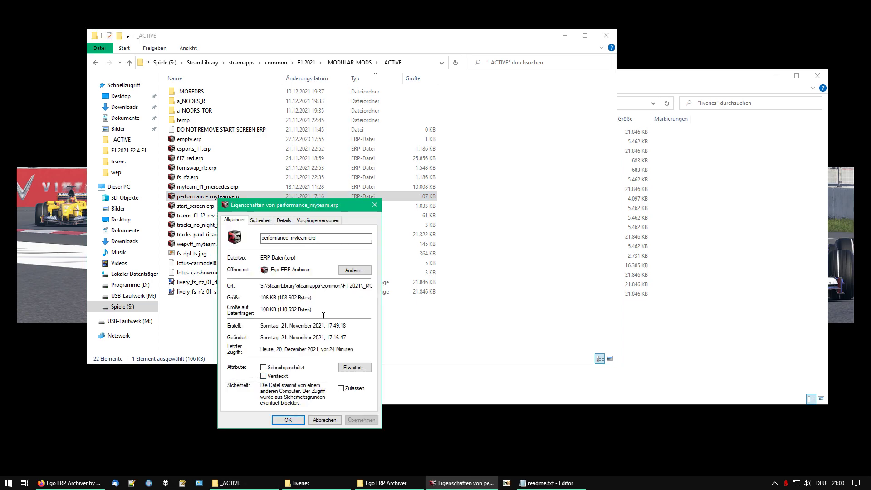
left_click(352, 271)
left_click(378, 290)
- Browse the PC for another app, going to drive D:
scroll(425, 296, "down", 5)
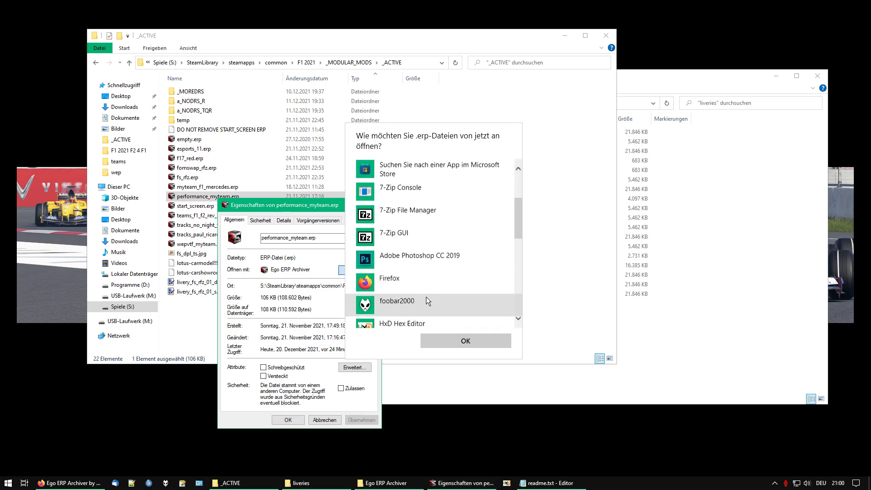
scroll(424, 296, "down", 3)
left_click(409, 313)
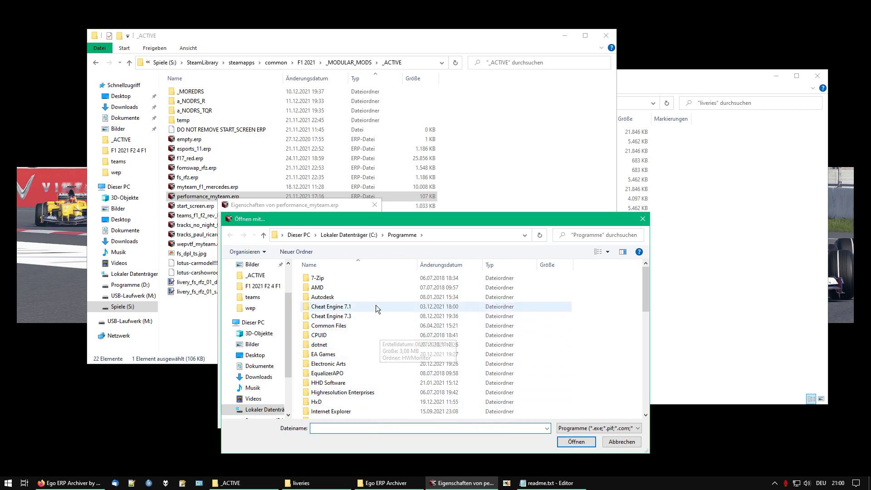
scroll(378, 317, "down", 3)
scroll(377, 331, "down", 8)
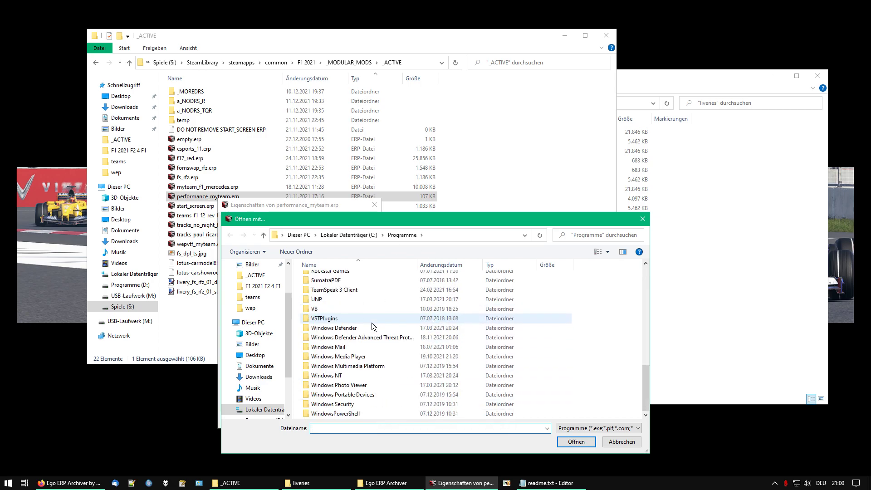
scroll(274, 366, "down", 1)
scroll(274, 366, "down", 1)
left_click(263, 376)
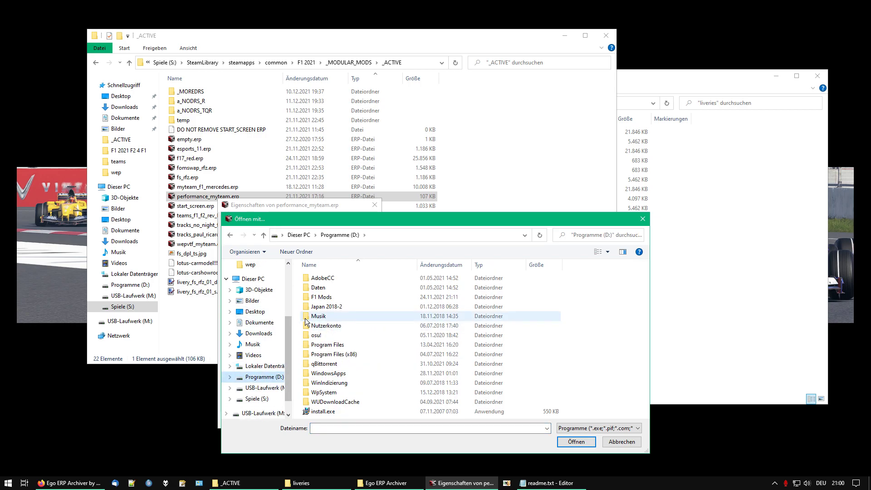
- Choose Ego ERP Archiver.exe from D:\F1 Mods\2020\#mods\Ego ERP Archiver and close Properties
double_click(322, 297)
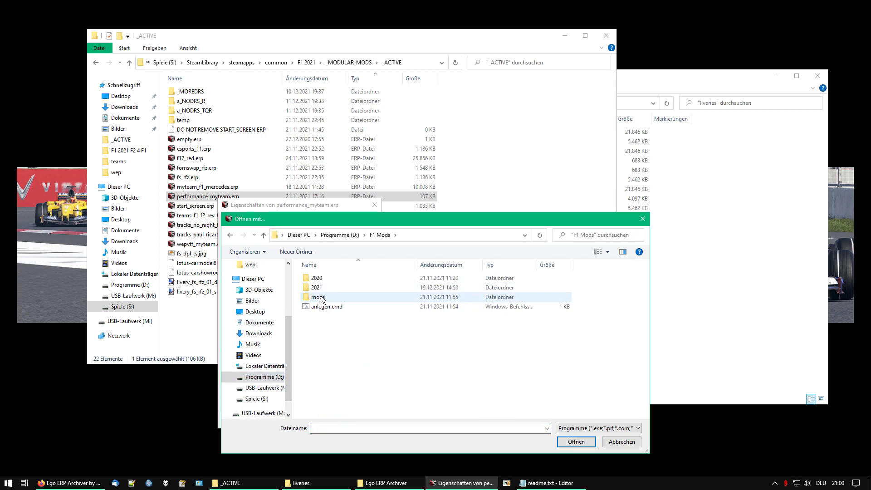
double_click(321, 298)
key("alt+Left")
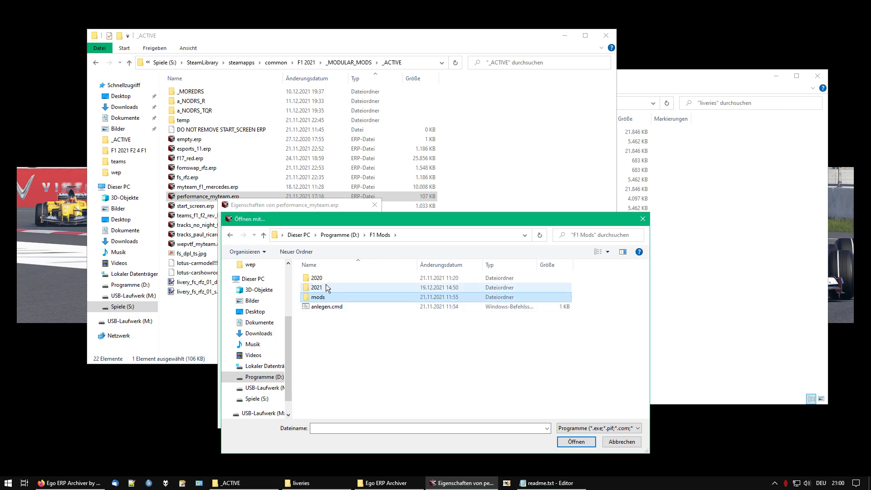
double_click(323, 278)
double_click(323, 279)
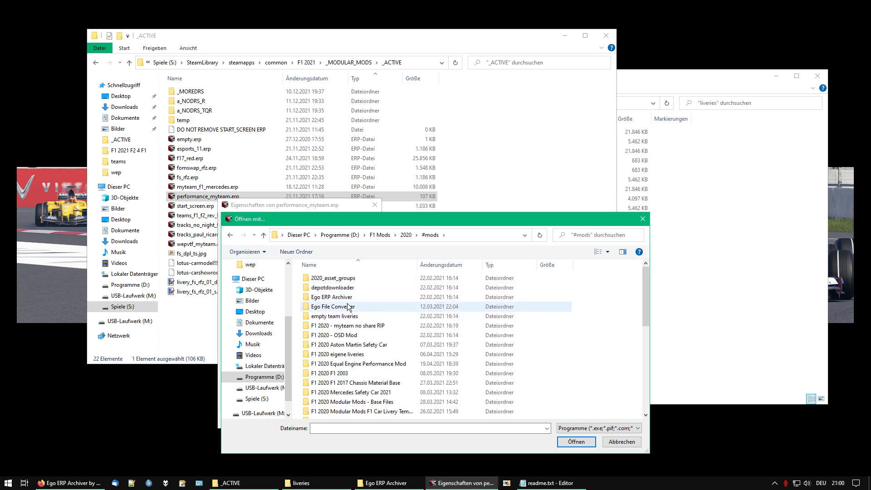
double_click(348, 298)
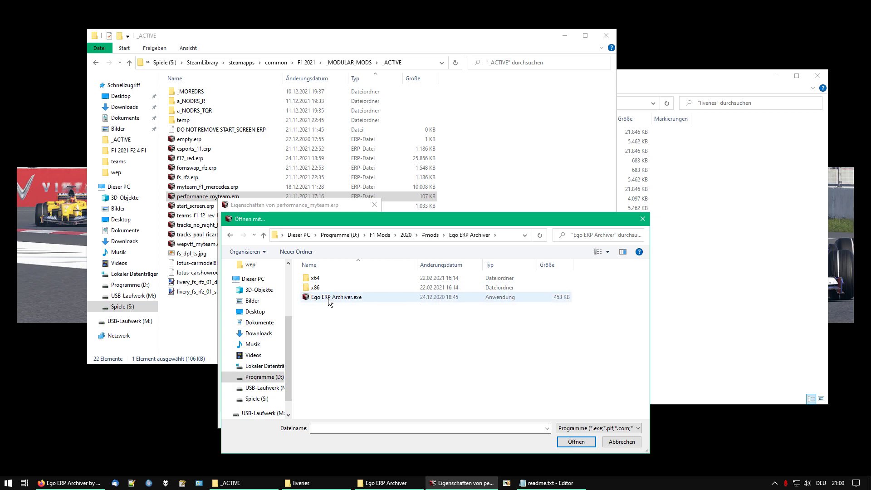
left_click(329, 299)
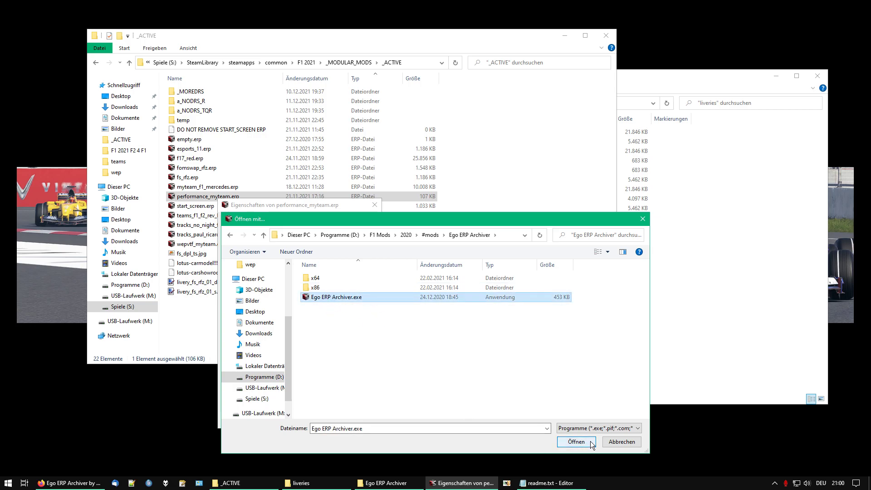
left_click(576, 442)
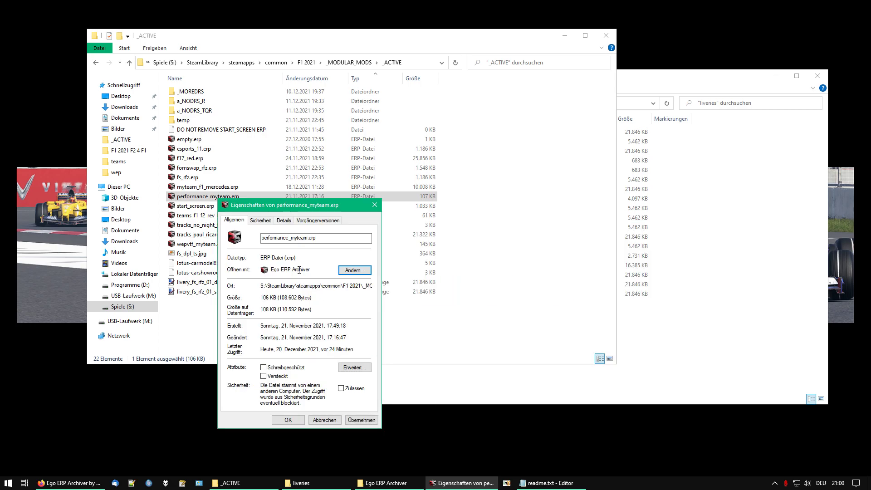
left_click(330, 419)
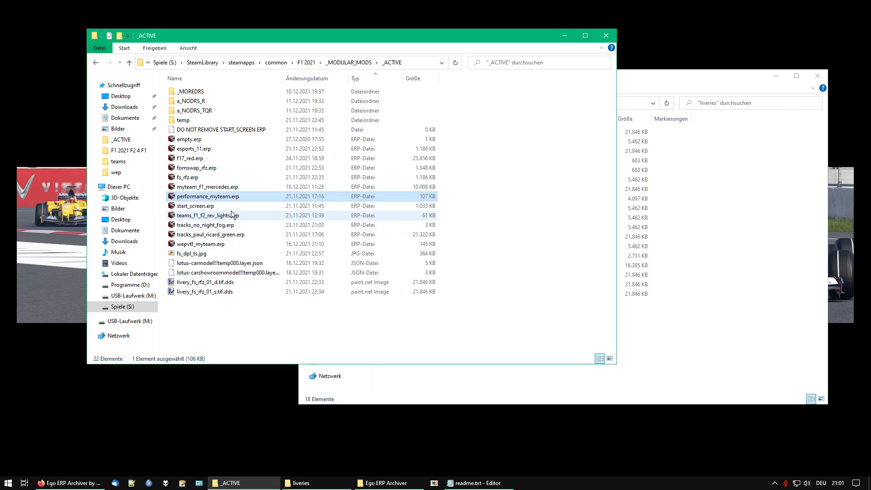
- Open myteam_f1_mercedes.erp in Ego ERP Archiver instead of performance_myteam.erp
double_click(212, 198)
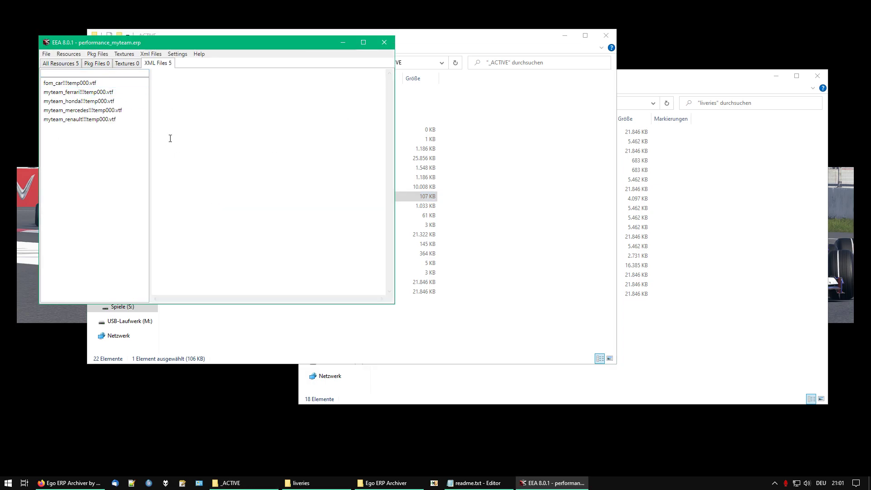
left_click(386, 40)
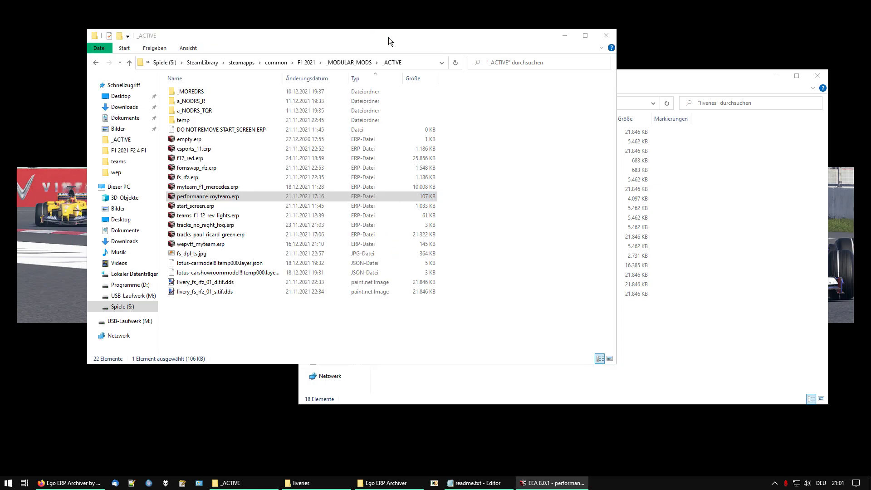
left_click(216, 186)
double_click(217, 186)
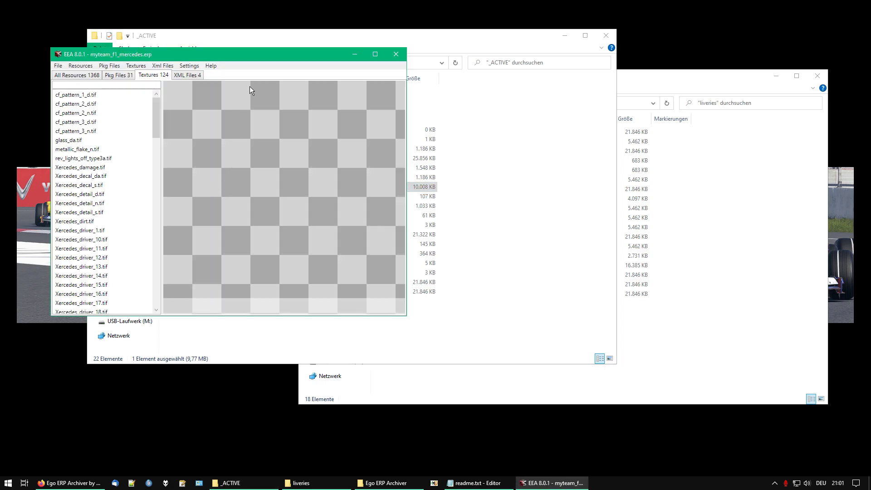
left_click_drag(233, 58, 368, 106)
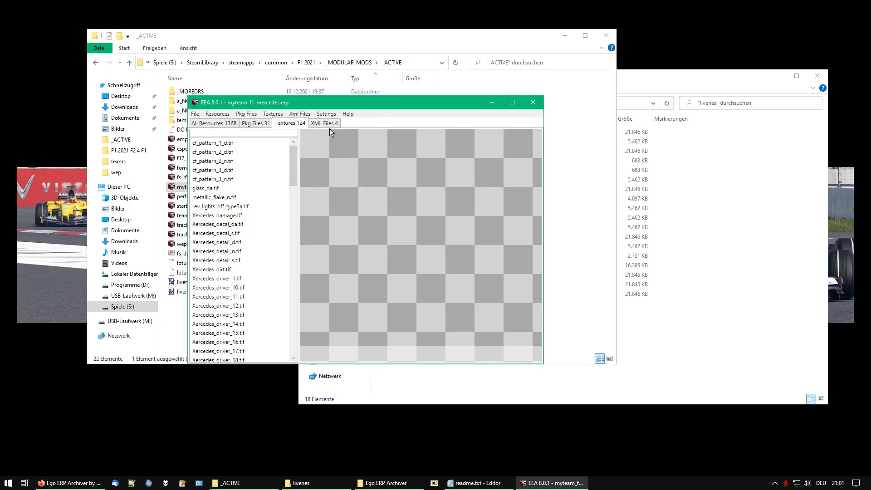
- Check the game directory in Settings, keeping S:\SteamLibrary\steamapps\common\F1 2021\
left_click(326, 114)
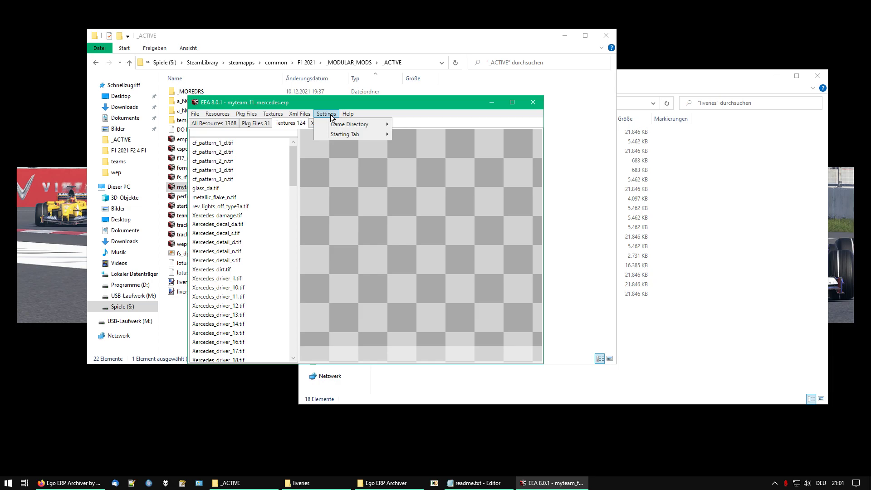
mouse_move(350, 124)
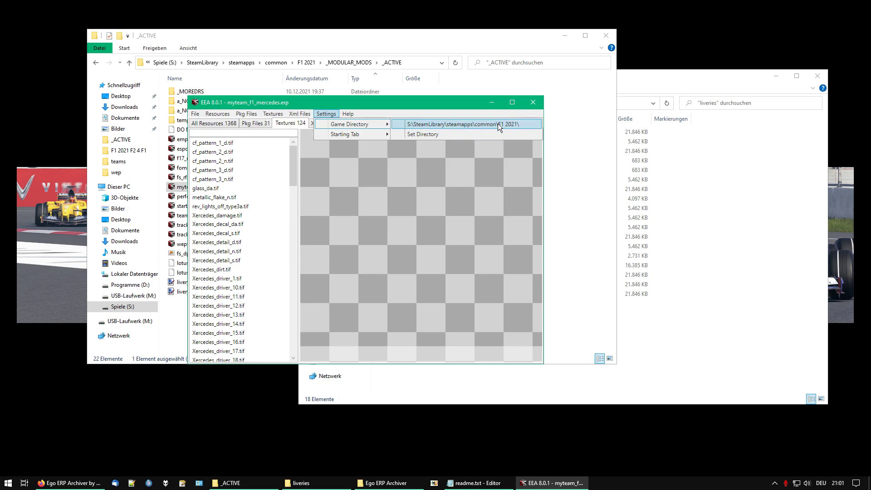
left_click(466, 130)
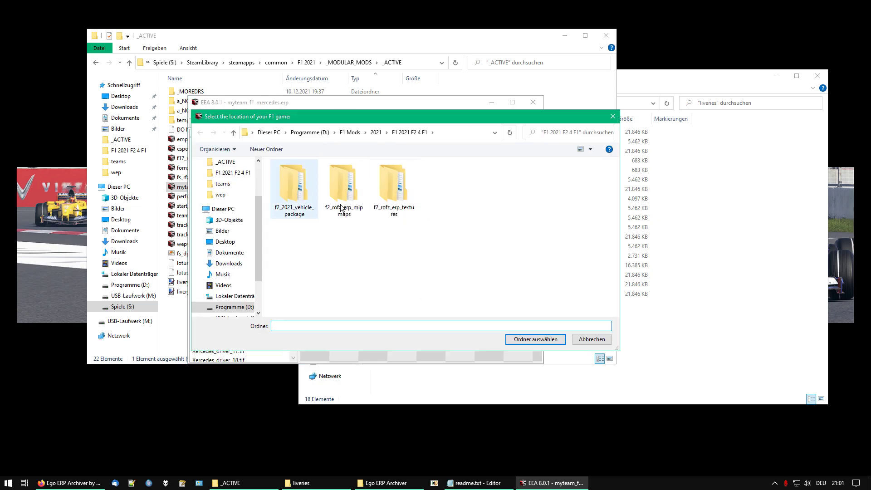
left_click(586, 338)
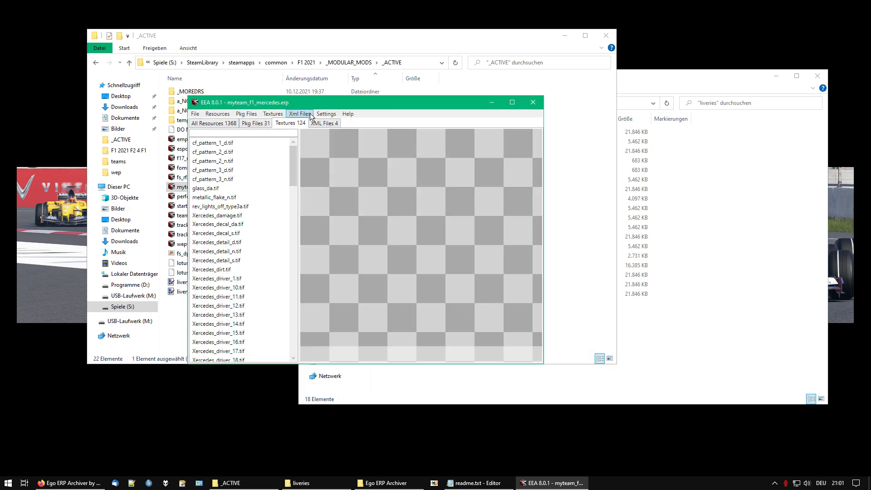
left_click(326, 113)
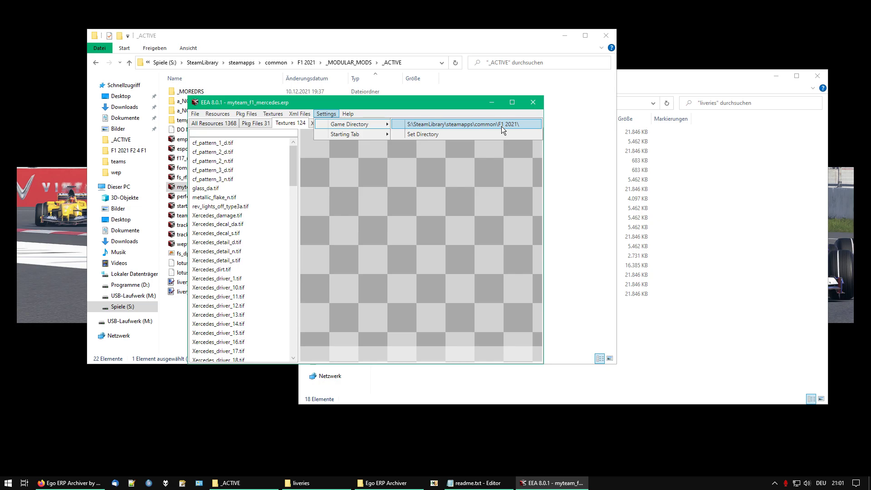
- Preview the Xercedes_paint_c.tif texture in Ego ERP Archiver
left_click(414, 107)
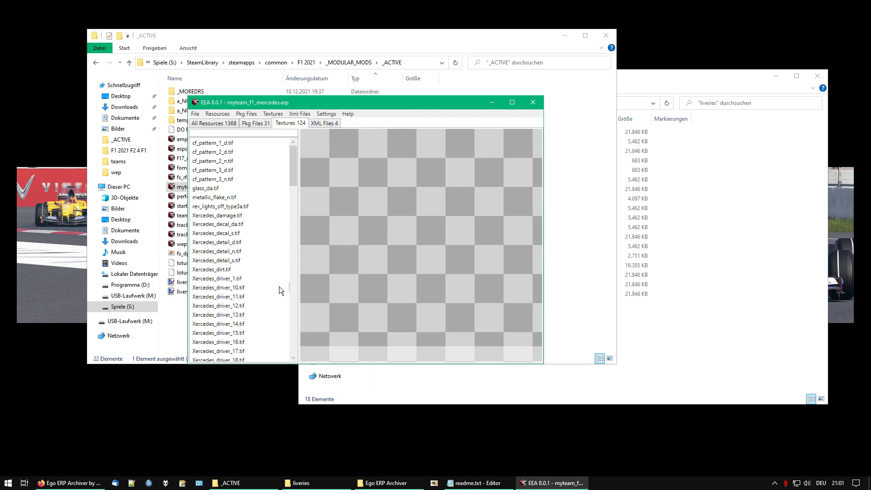
scroll(273, 233, "down", 20)
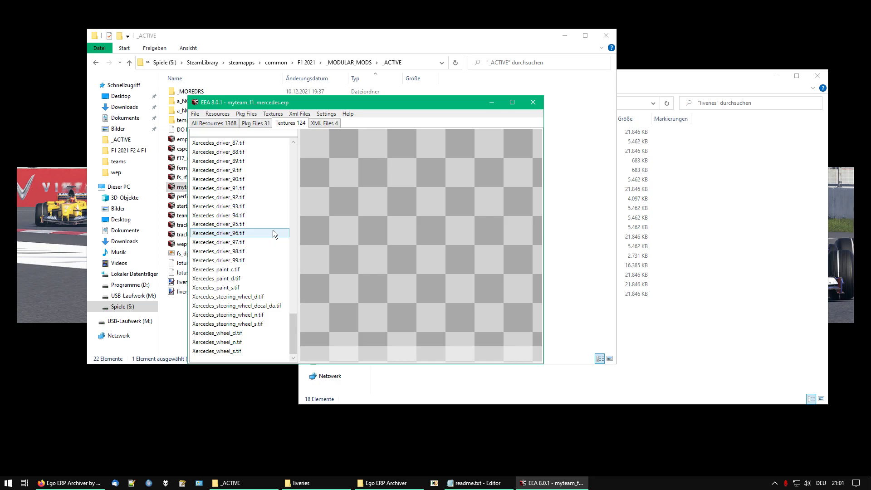
left_click(240, 272)
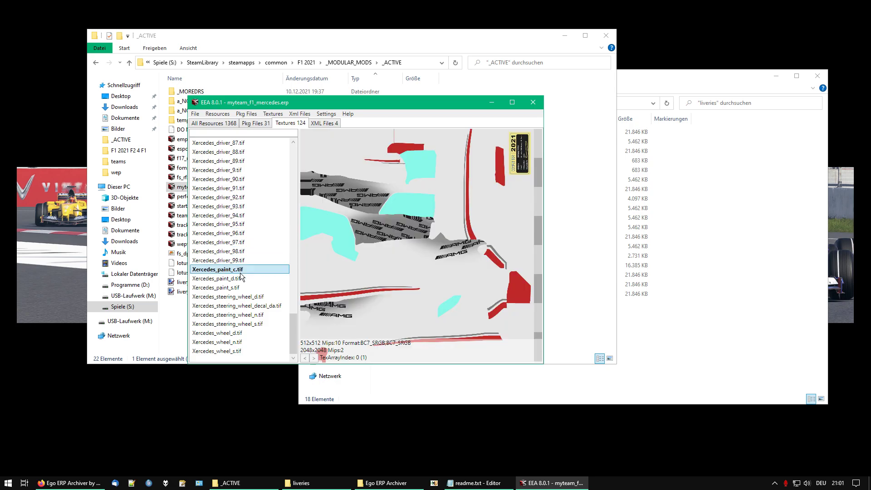
- Make the liveries folder path editable in Explorer's address bar
left_click(693, 337)
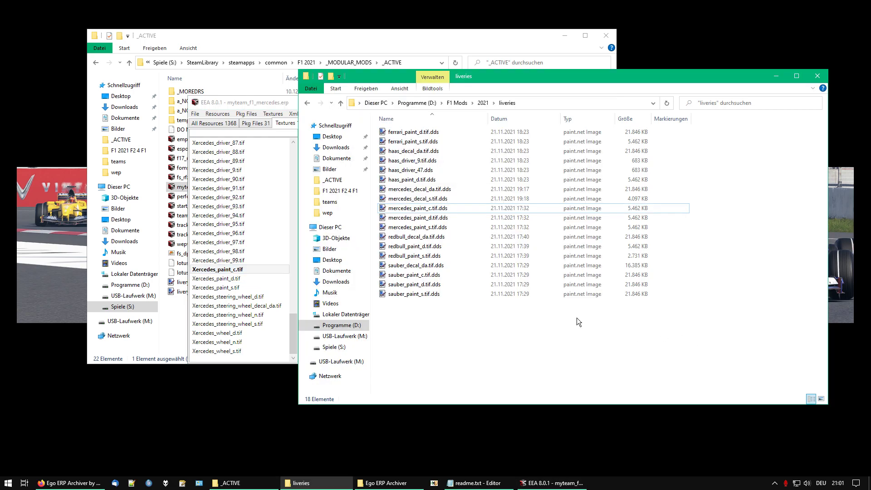
left_click_drag(513, 79, 615, 63)
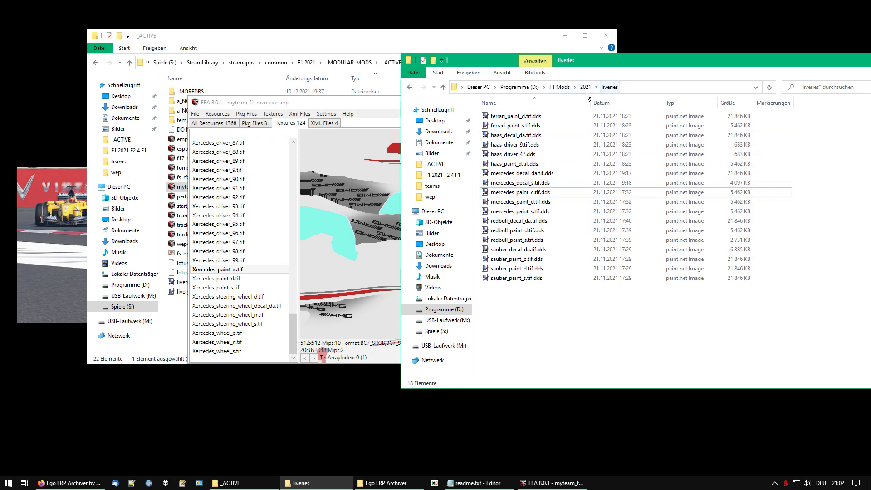
left_click(638, 89)
key("ctrl+c")
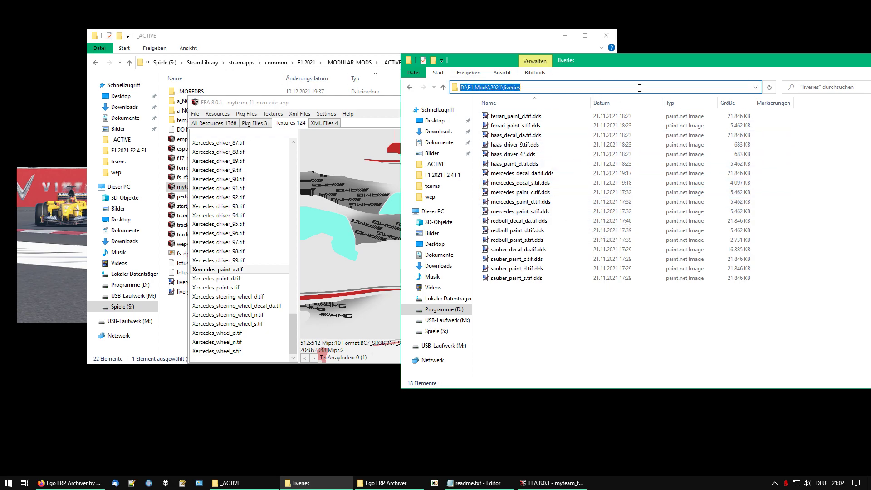
left_click(239, 270)
- Import mercedes_paint_c.tif.dds over Xercedes_paint_c.tif, replacing its mipmaps file
left_click(273, 114)
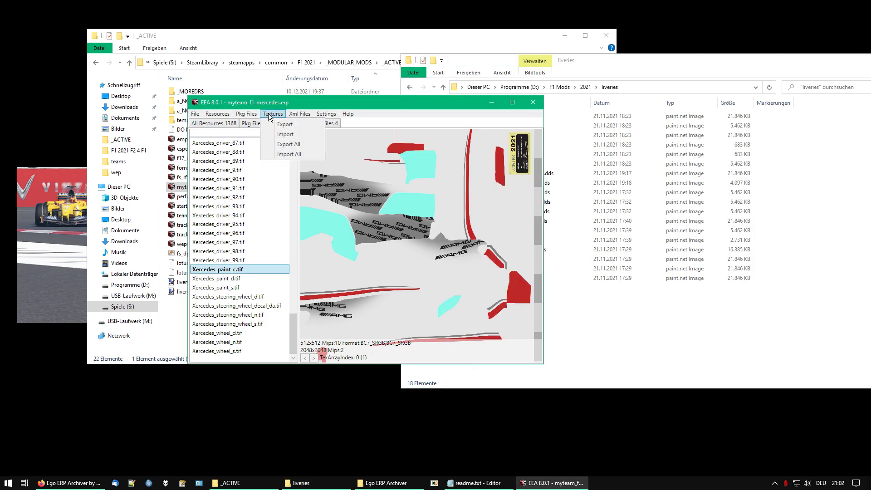
left_click(285, 134)
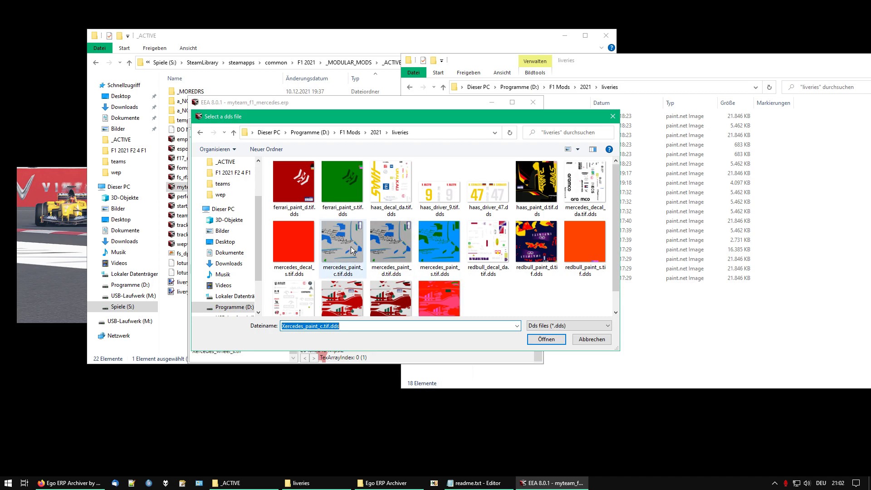
double_click(341, 245)
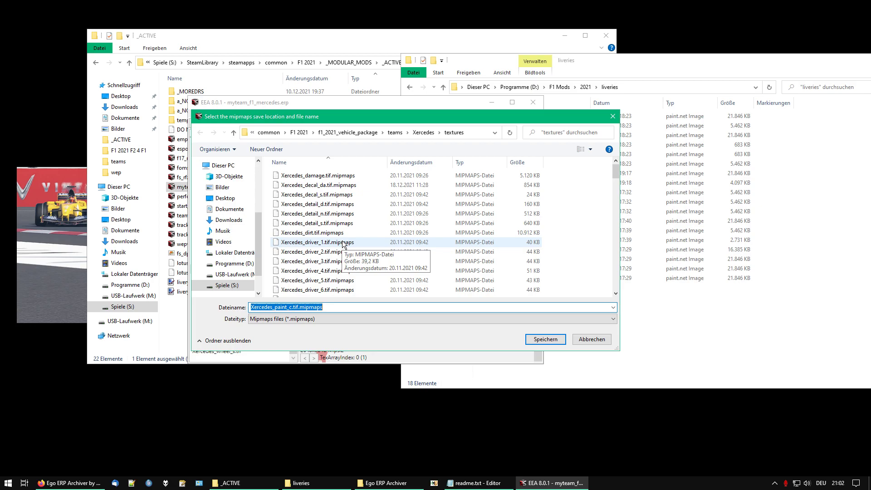
key("Return")
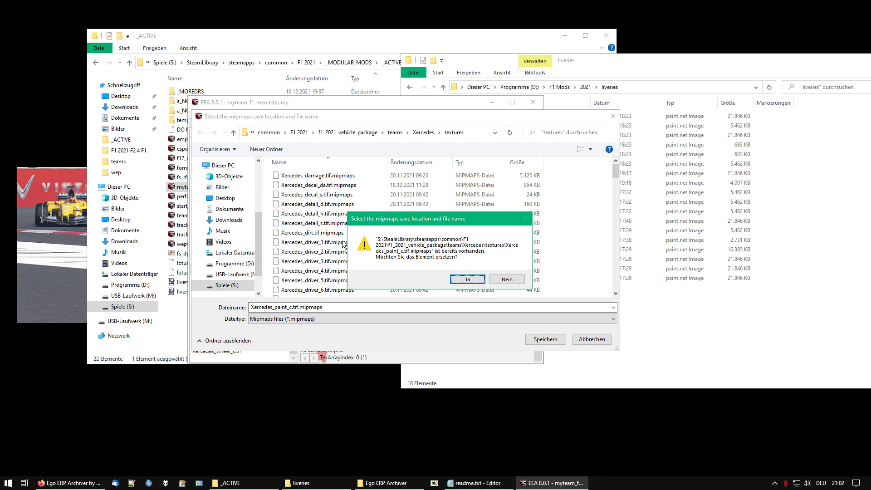
key("Return")
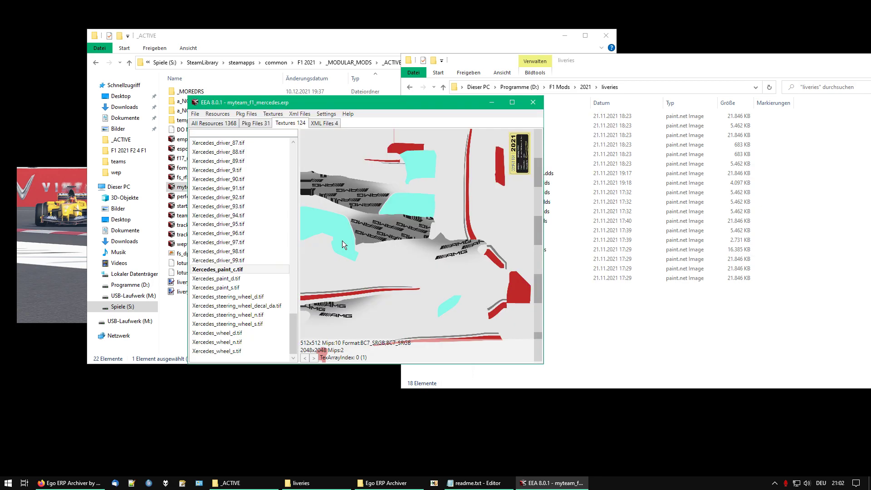
- Import mercedes_paint_d.tif.dds from the liveries folder over Xercedes_paint_d.tif, replacing mipmaps
left_click(235, 280)
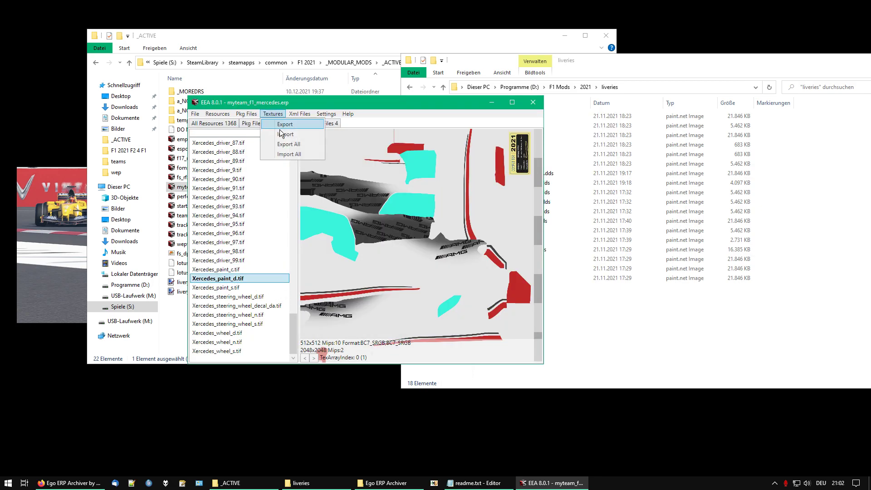
left_click(280, 134)
key("ctrl+v")
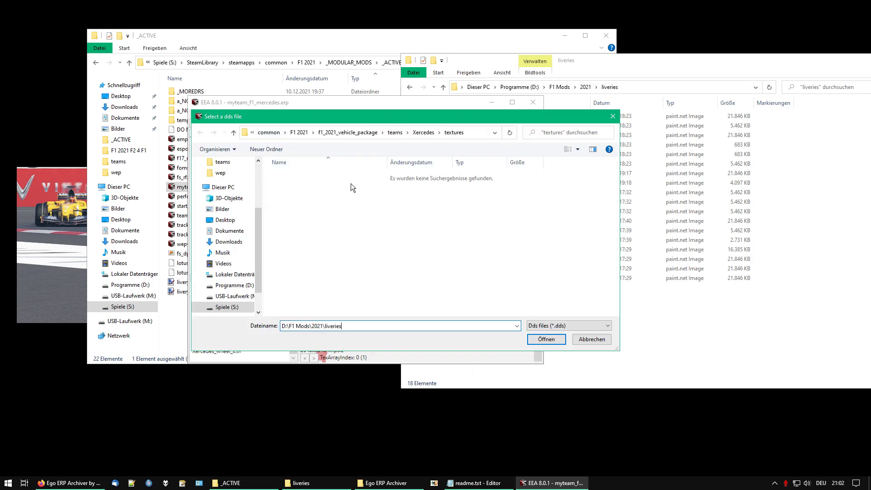
key("Return")
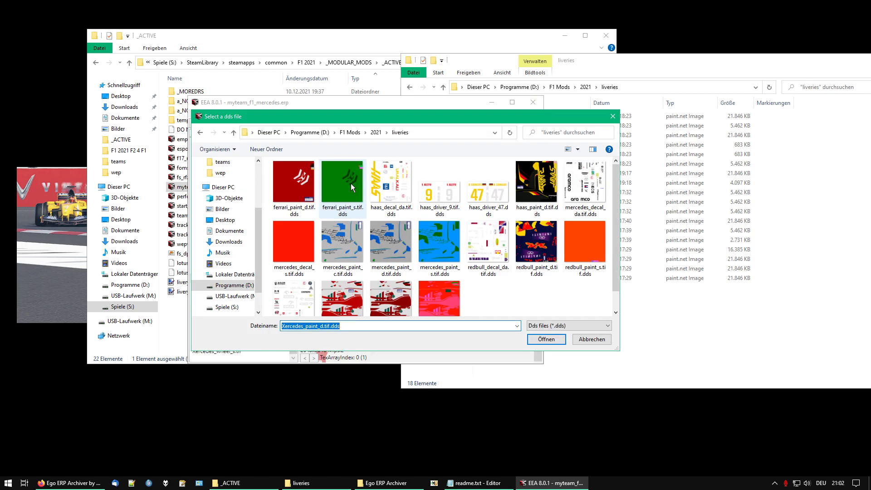
left_click(396, 238)
key("Return")
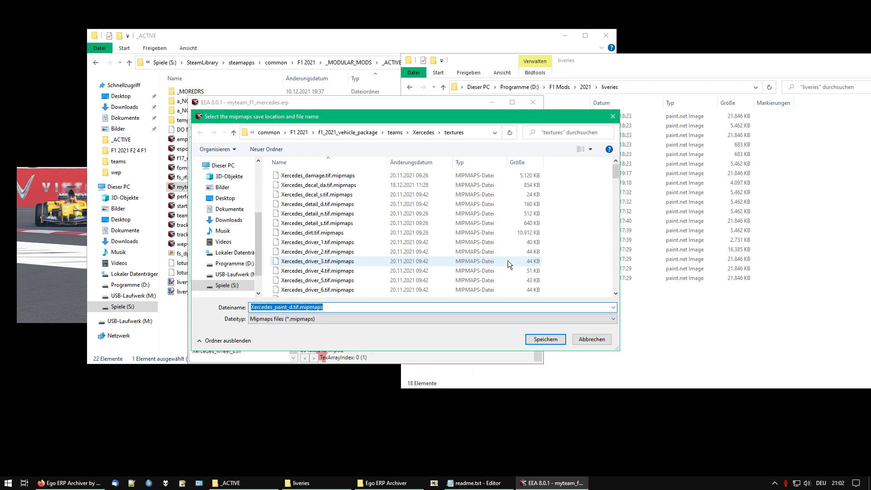
key("Return")
key("Return")
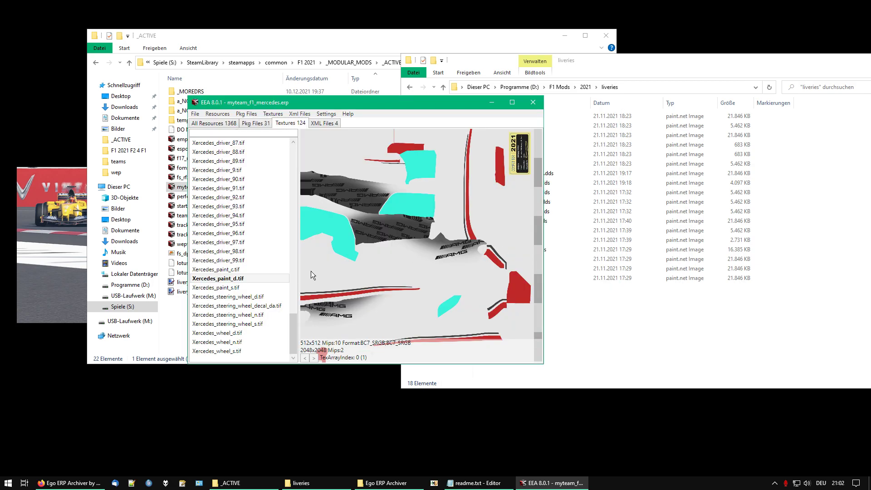
- Import mercedes_paint_s.tif.dds over Xercedes_paint_s.tif, replacing its mipmaps file
left_click(227, 287)
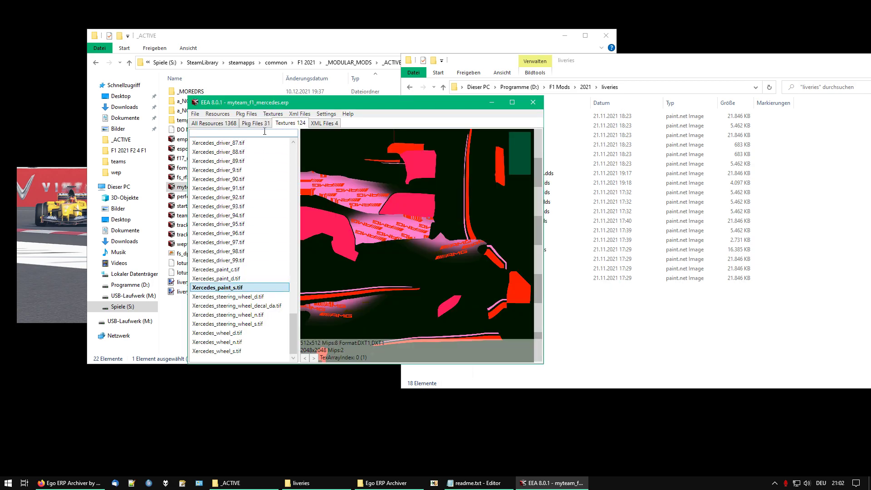
left_click(272, 113)
left_click(285, 134)
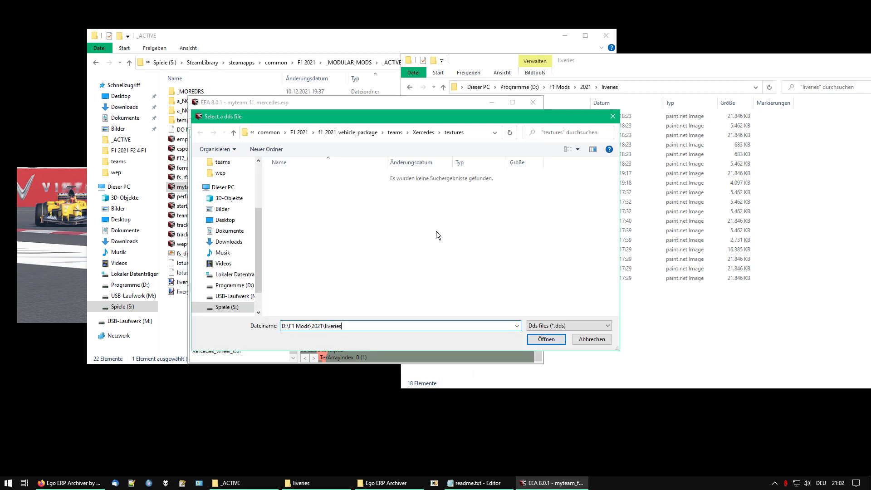
double_click(442, 239)
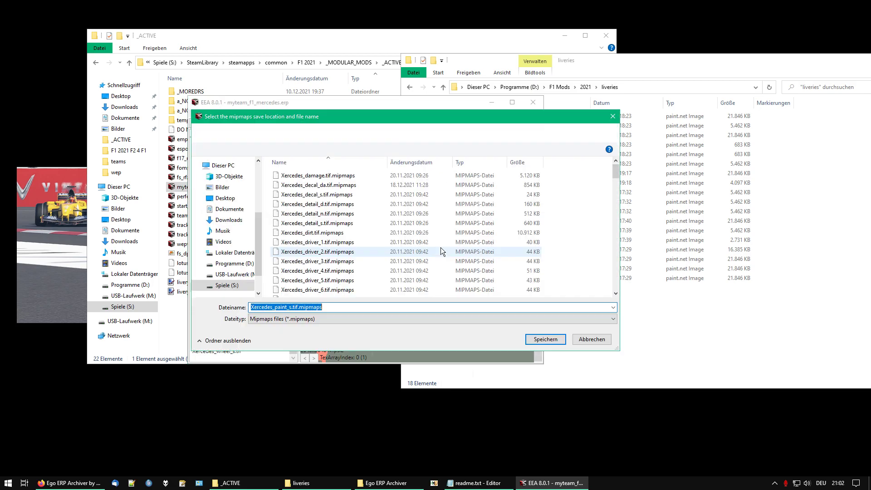
key("Return")
key("Return")
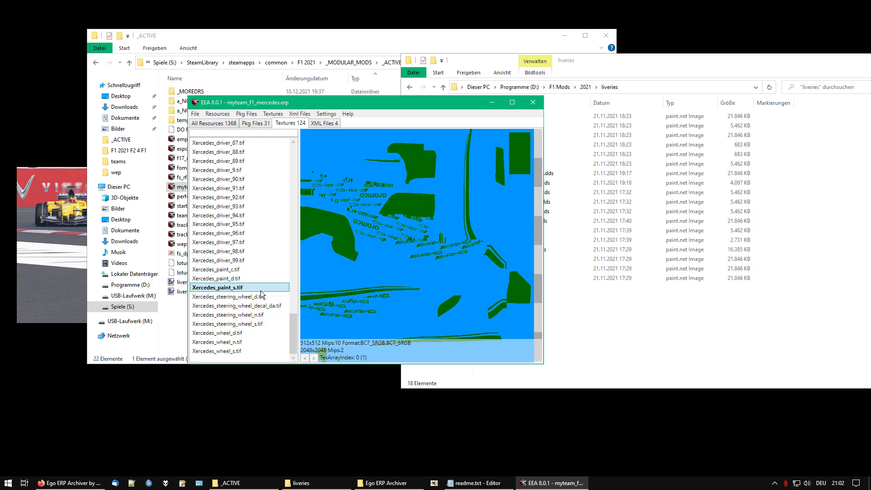
- Preview the updated Xercedes_paint_c.tif texture (BC7_SRGB, 2048x2048)
left_click(273, 114)
left_click(326, 113)
left_click(244, 270)
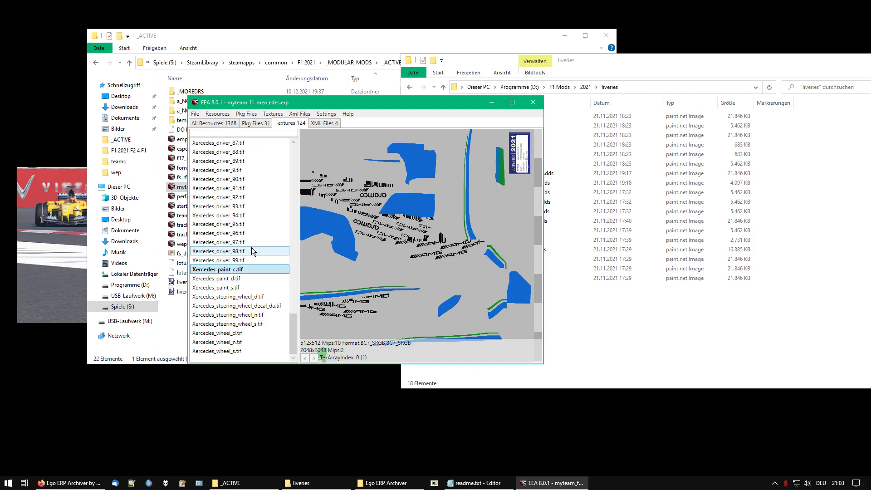
- Save the repacked archive over myteam_f1_mercedes.erp and close the archiver
key("ctrl+s")
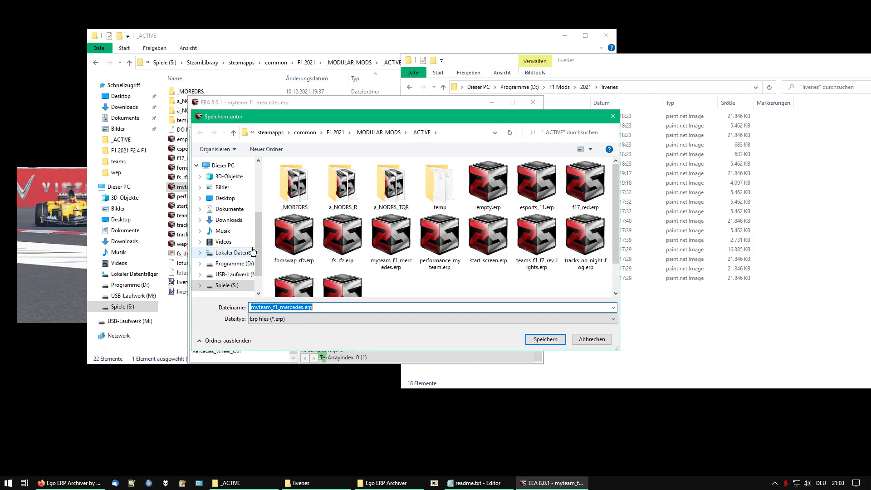
left_click(278, 319)
key("Return")
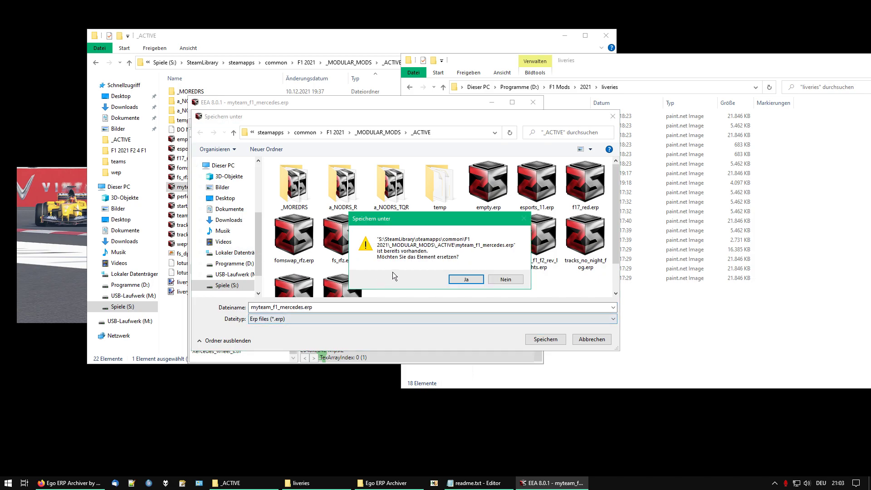
left_click(455, 279)
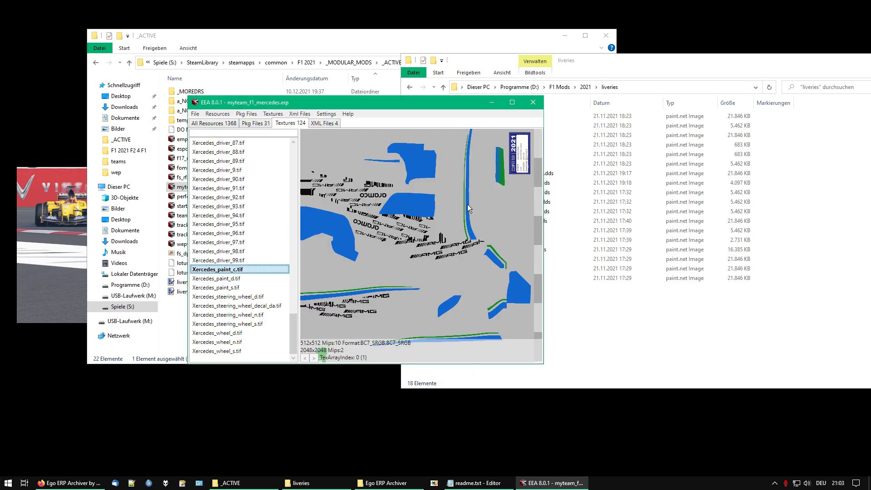
left_click(533, 104)
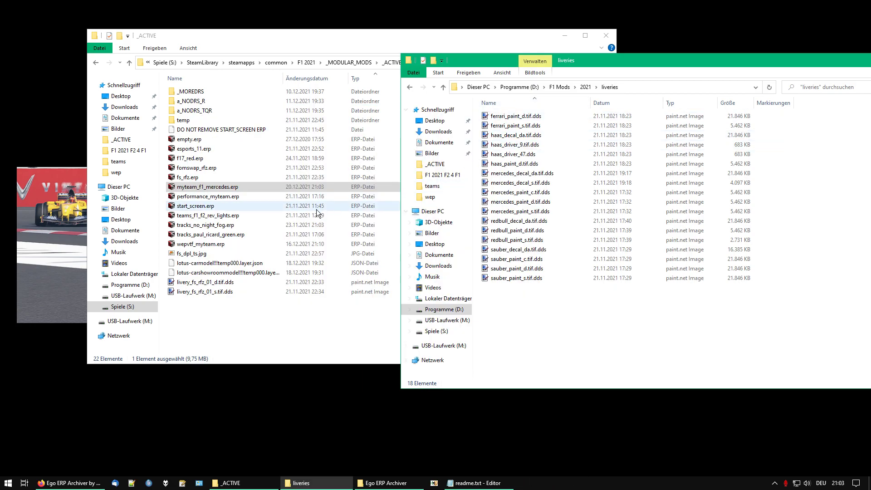
- Check myteam_f1_mercedes.erp was updated in _ACTIVE, then bring up Steam's tray launch menu
left_click(221, 198)
left_click(218, 187)
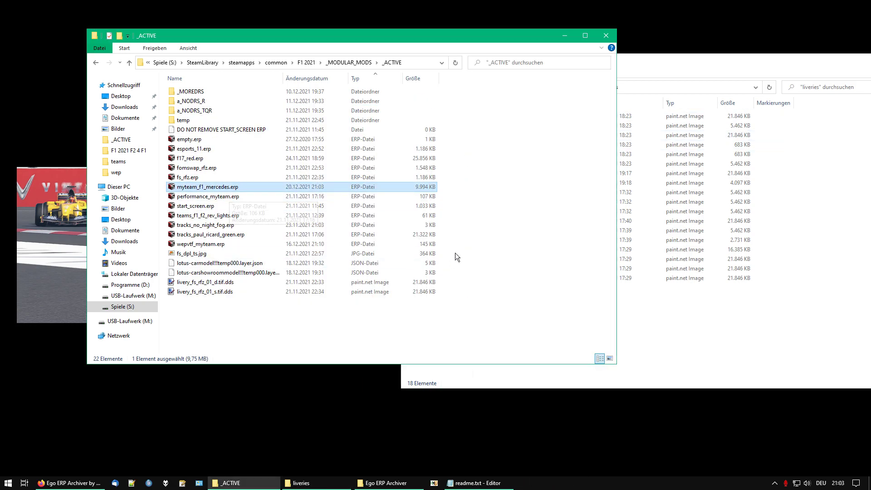
left_click(775, 483)
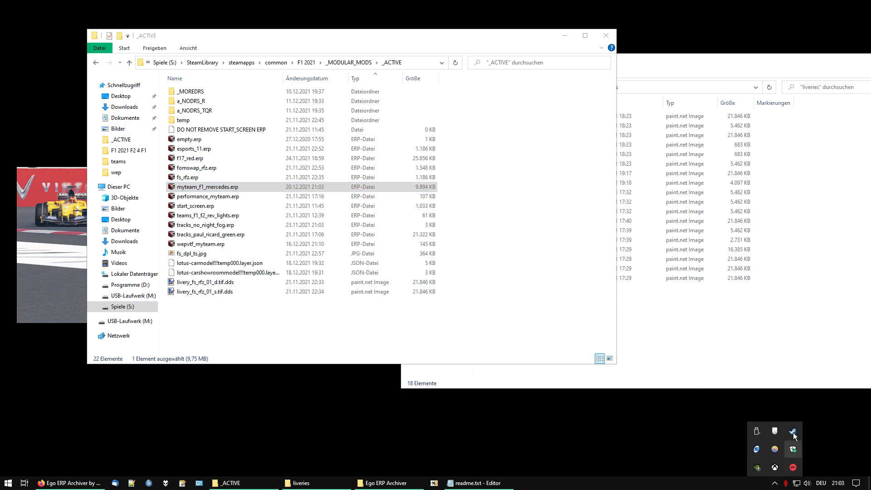
right_click(792, 431)
- Launch F1 2021 from Steam and view the MyTeam car in its new silver-and-blue livery
left_click(809, 300)
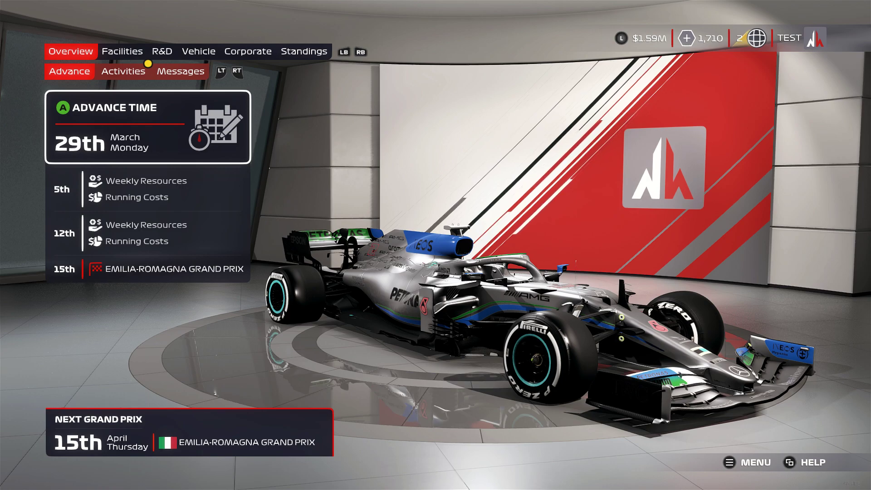
key("Return")
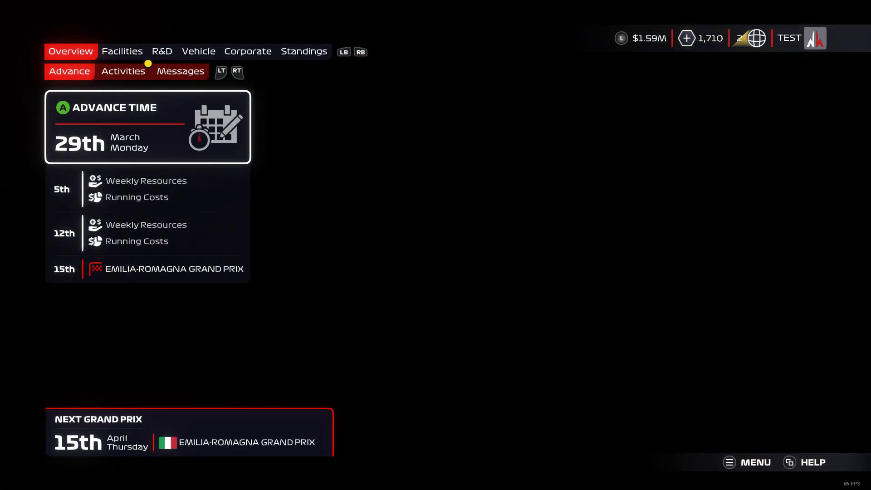